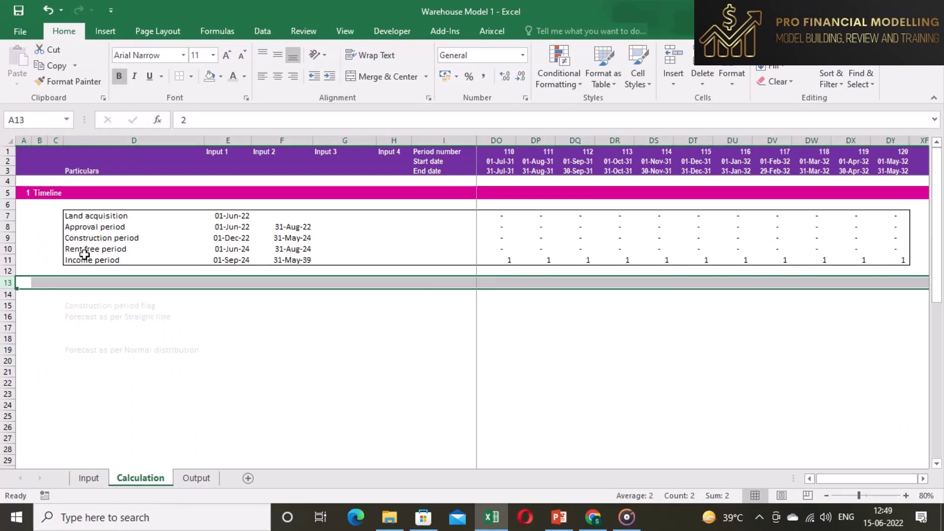
Step: Review the construction period flags along row 9's monthly timeline
left_click(90, 240)
key("Right")
key("Right")
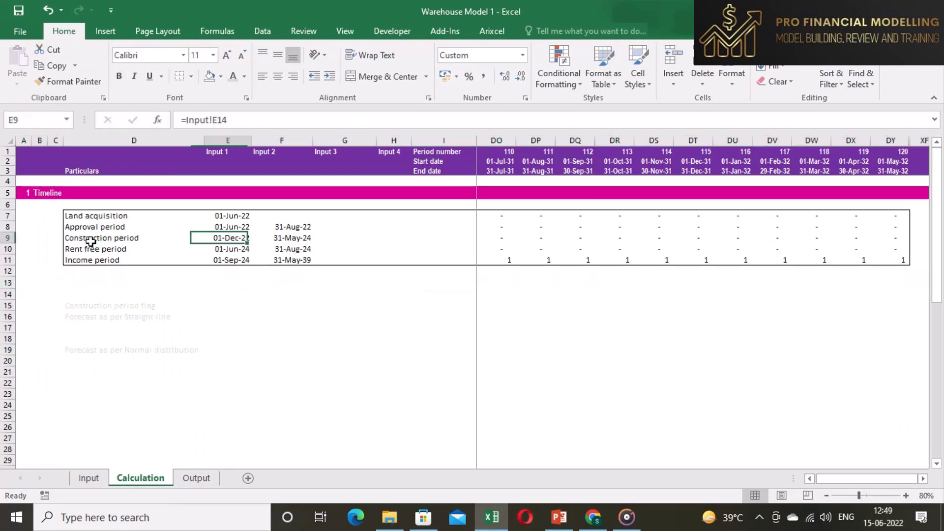
key("Right")
key("Right")
key("Right")
key("Right")
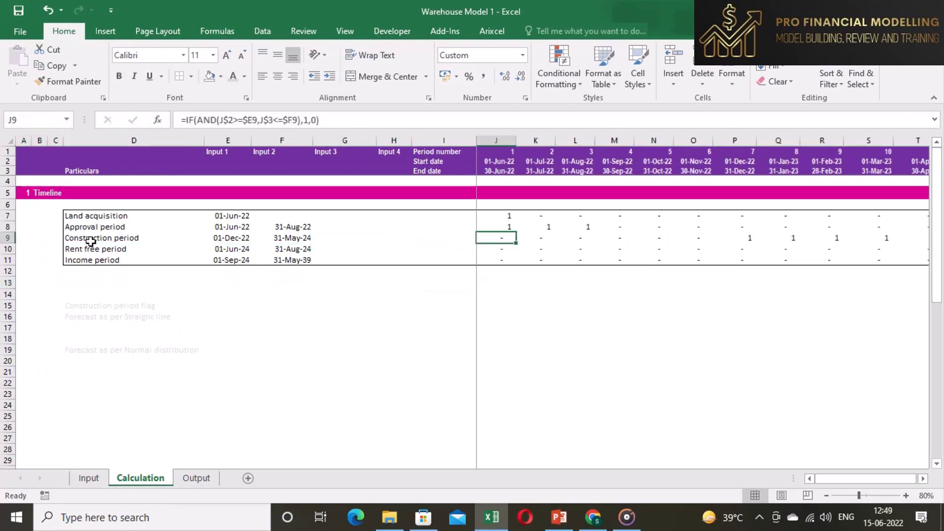
key("Right")
key("Right")
key("Right")
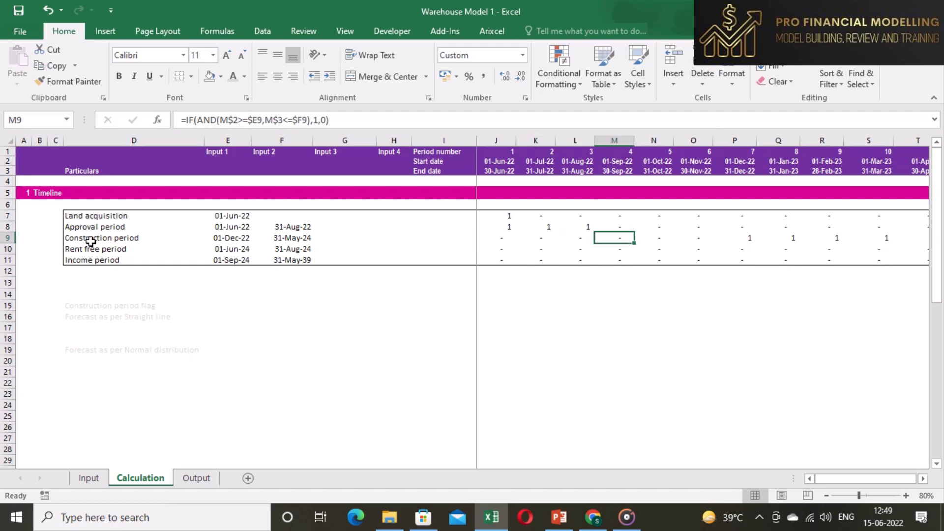
key("Right")
key("Right")
key("Right")
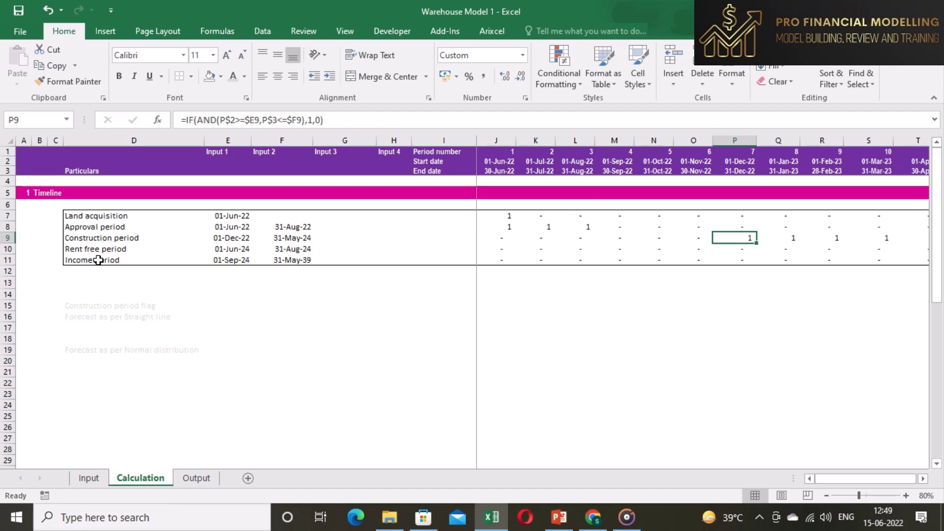
Step: Set the font of the D16 straight-line and D19 normal-distribution labels to black
left_click(107, 317)
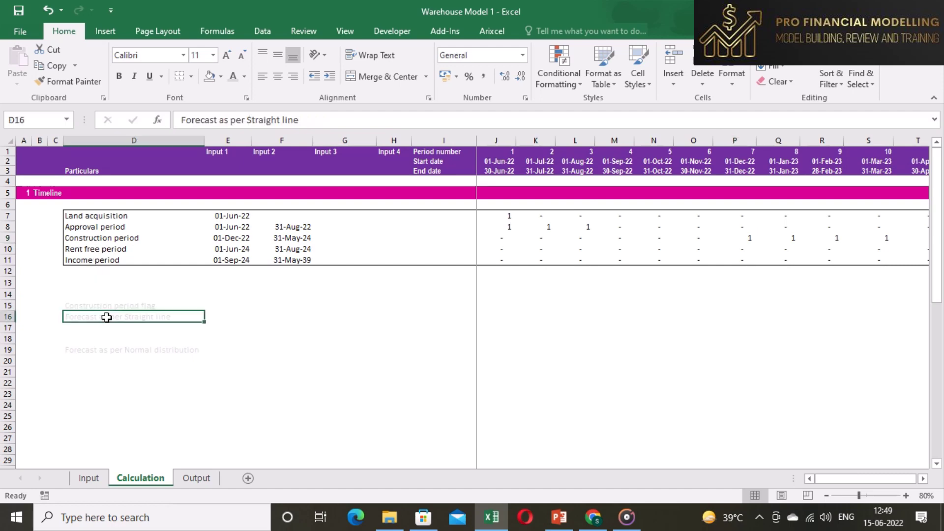
key("ctrl+shift+b")
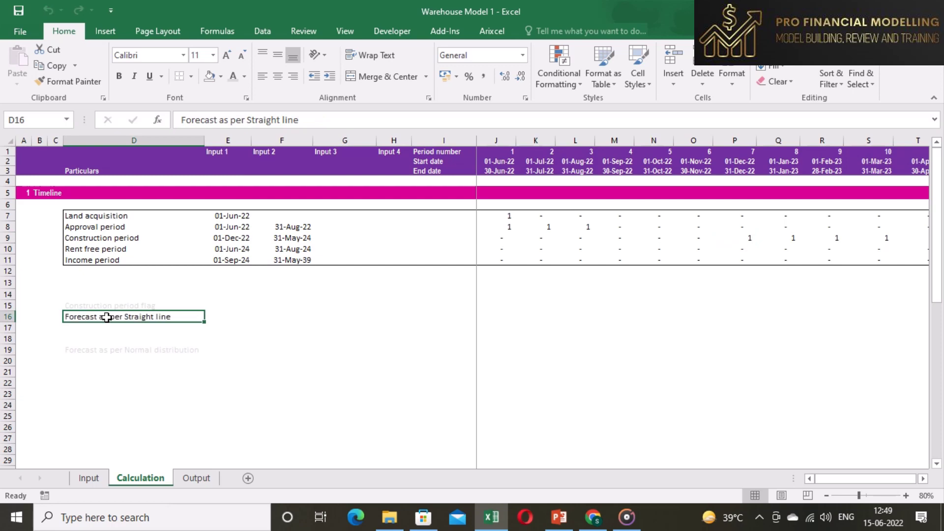
left_click(111, 349)
key("ctrl+shift+b")
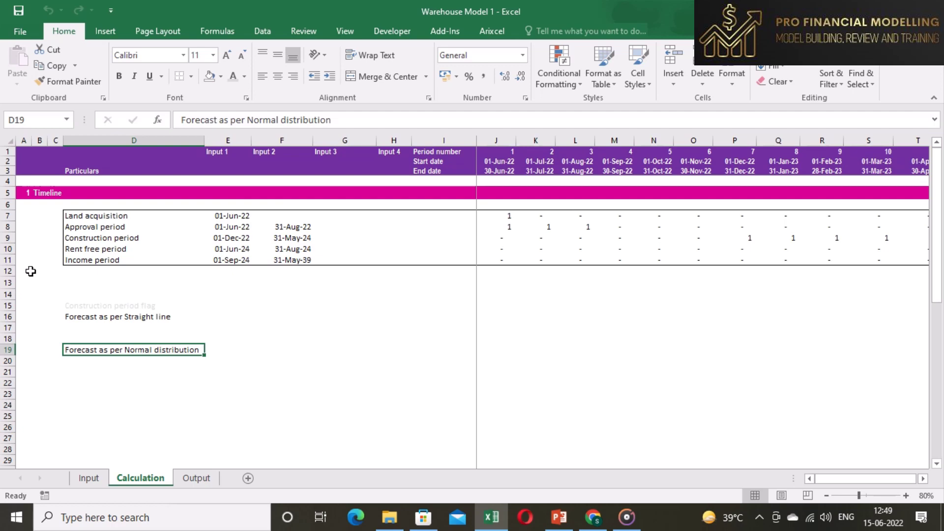
Step: Apply the Heading 1 cell style to row 13 for the Construction cost section
left_click(7, 282)
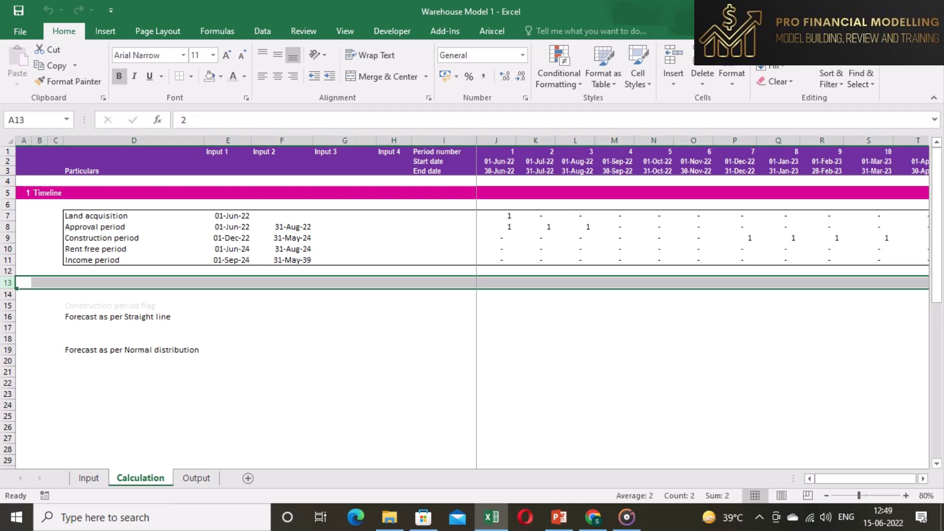
left_click(638, 73)
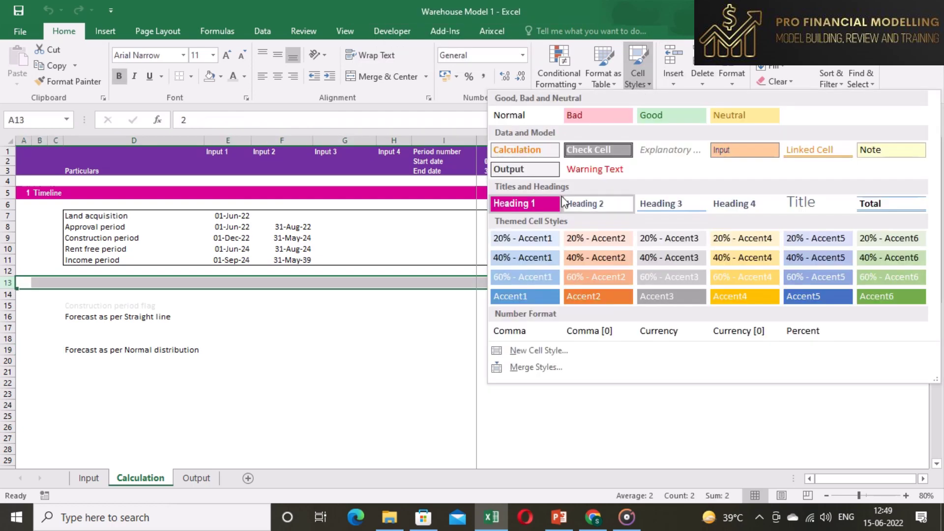
left_click(553, 204)
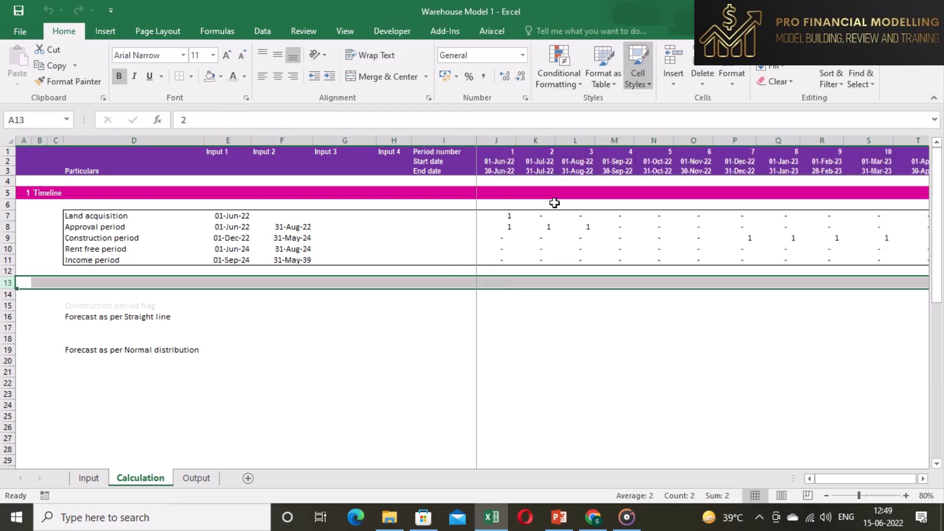
left_click(53, 326)
Step: Link J15 to the construction flag in J9 and copy it across J15:DY15
left_click(128, 305)
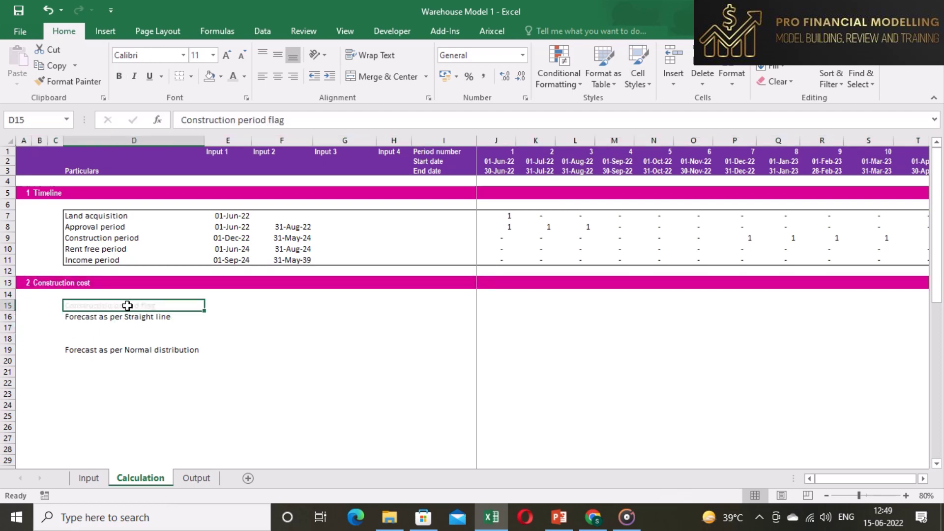
key("Right")
key("Right")
key("Right")
key("Right")
key("Right")
key("Right")
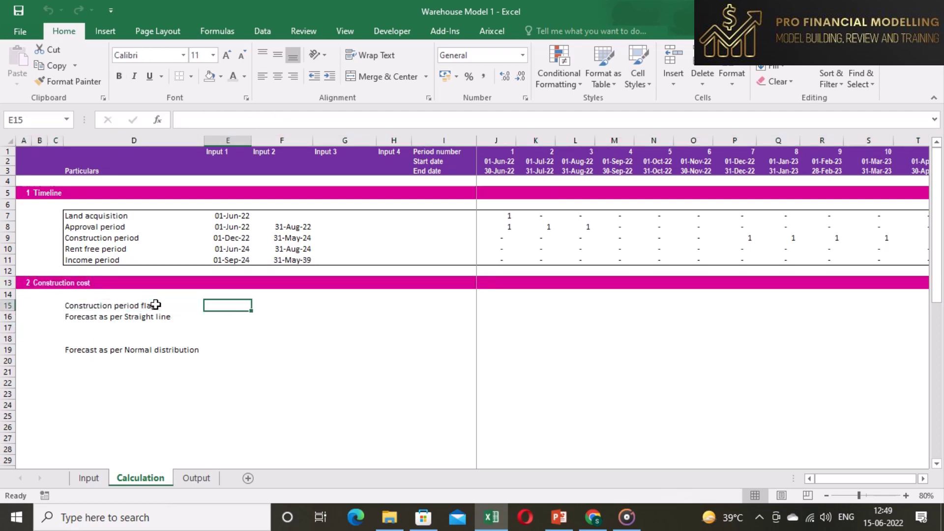
type("=")
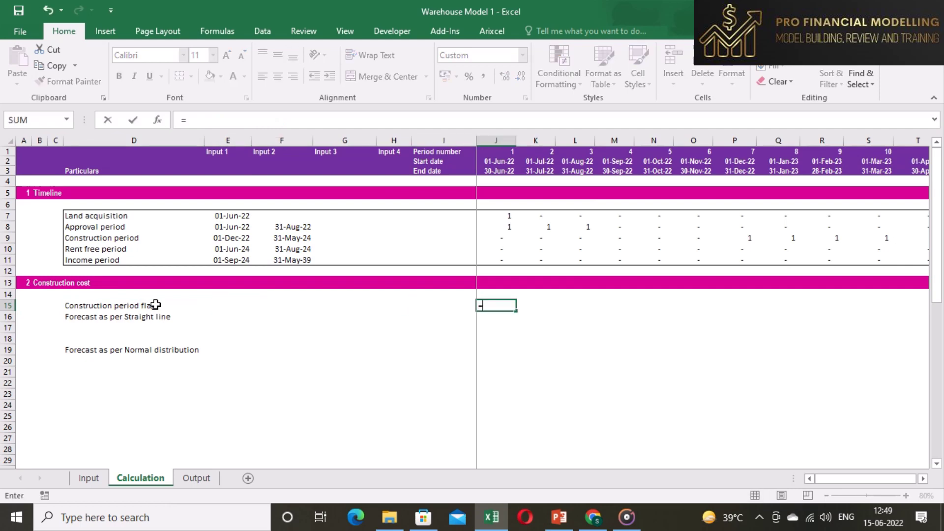
key("Up")
key("Up")
key("Up")
key("Up")
key("Up")
key("Up")
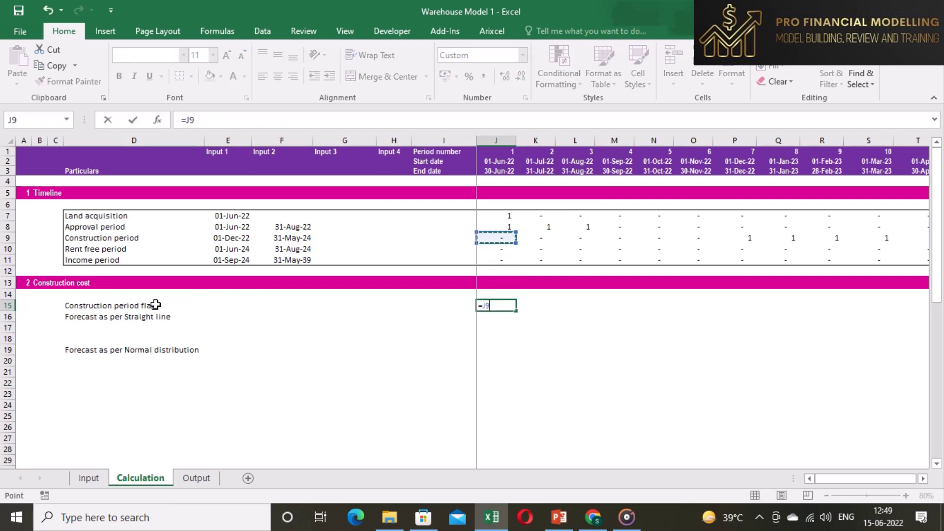
key("Return")
key("Up")
key("ctrl+c")
key("ctrl+shift+Right")
key("Return")
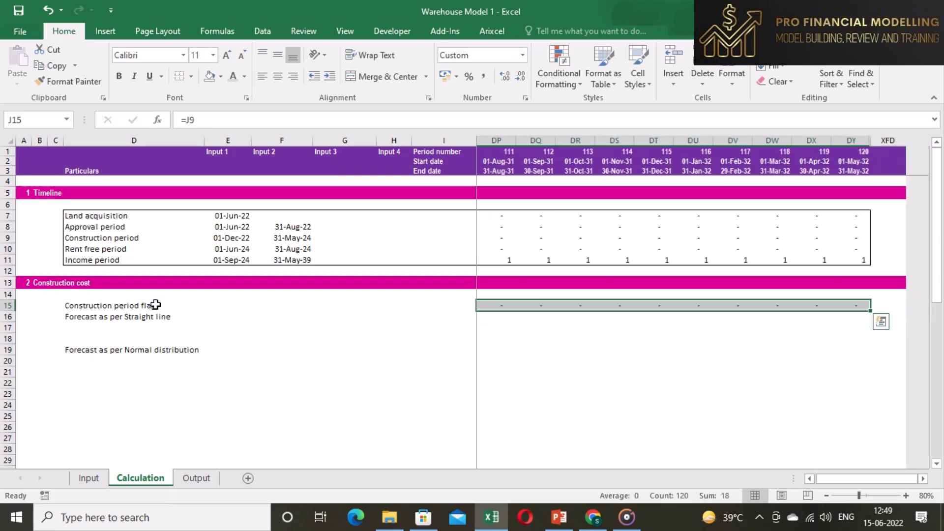
Step: Total the construction flags in I15 with =SUM(J15:DY15), giving 18
key("Left")
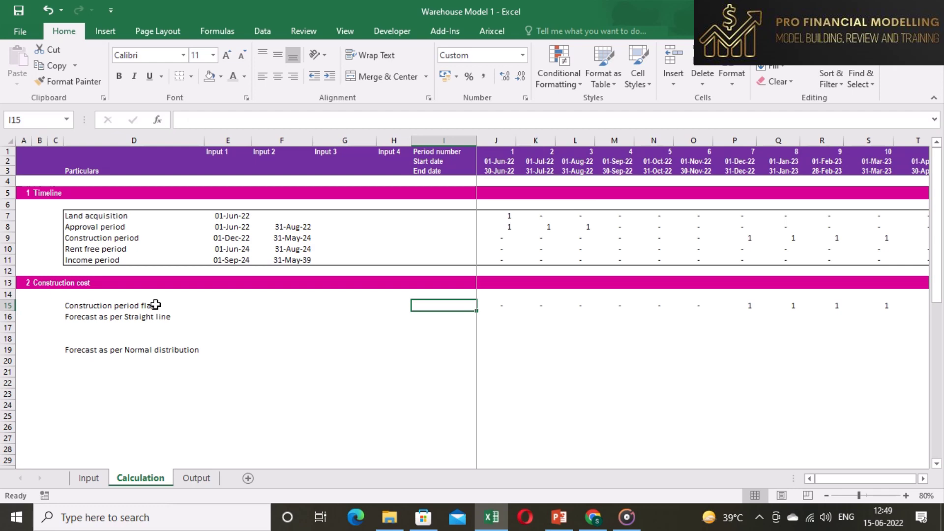
type("=sum")
key("Tab")
key("Right")
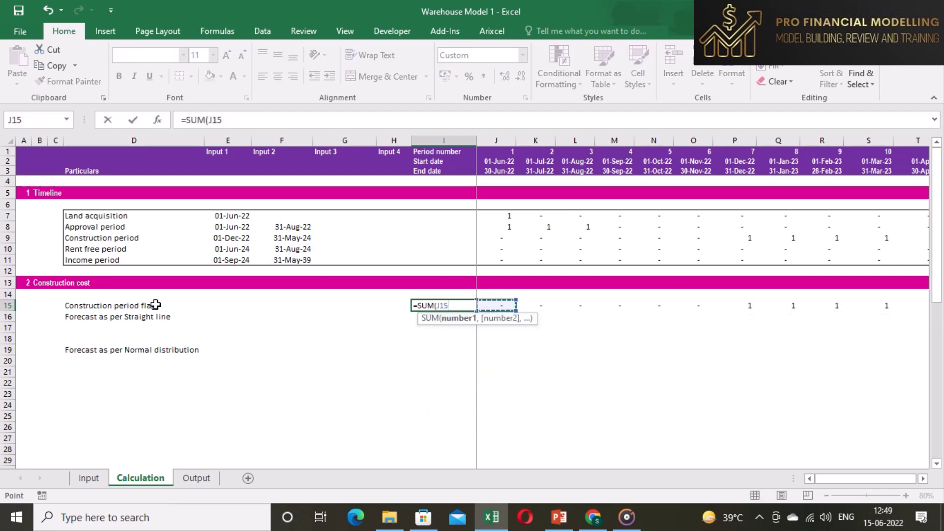
key("ctrl+shift+Right")
key("Return")
key("Left")
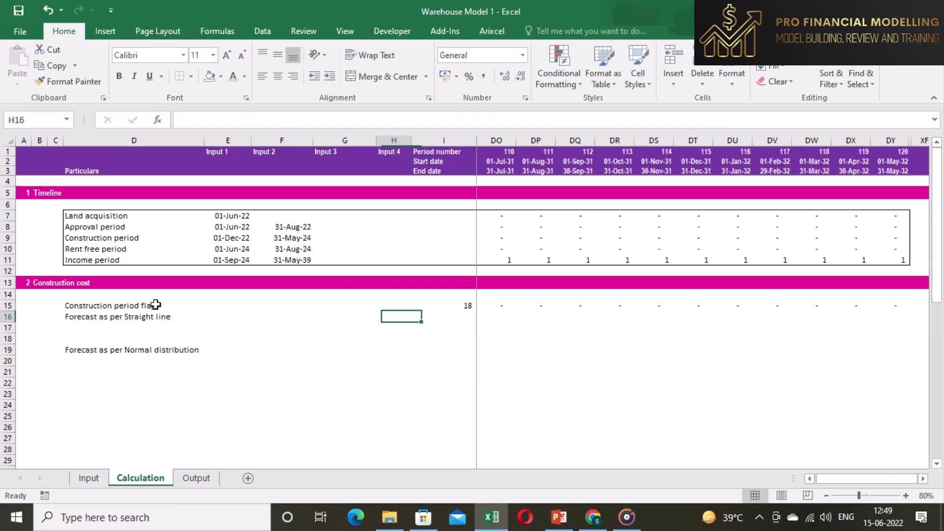
key("Right")
key("Up")
key("Right")
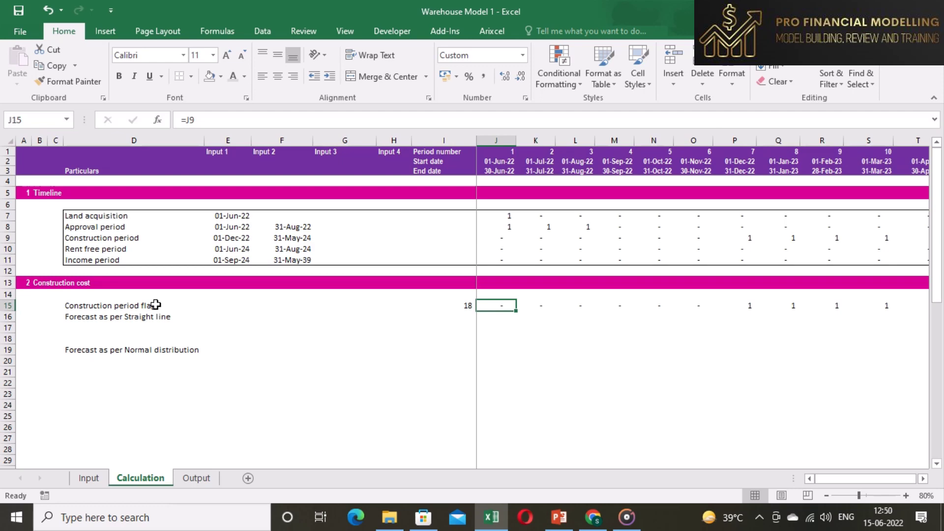
Step: In J16, enter the straight-line forecast: 1 divided by absolute $I$15, times the J15 flag
key("Down")
type("=")
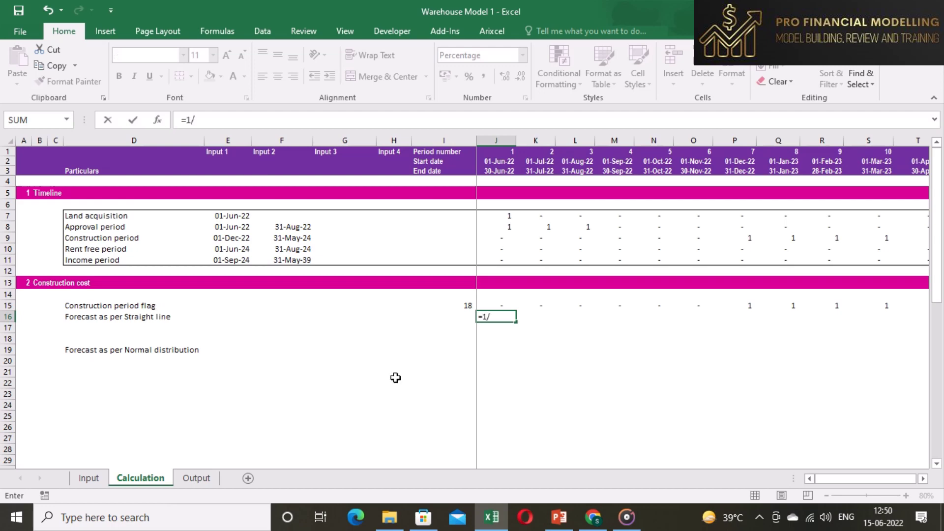
left_click(468, 306)
left_click(188, 122)
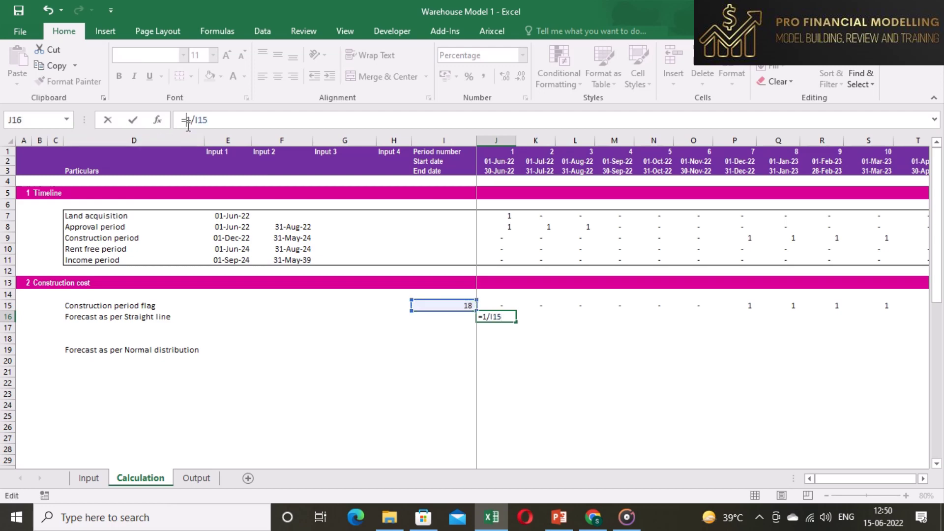
type("(")
left_click(487, 305)
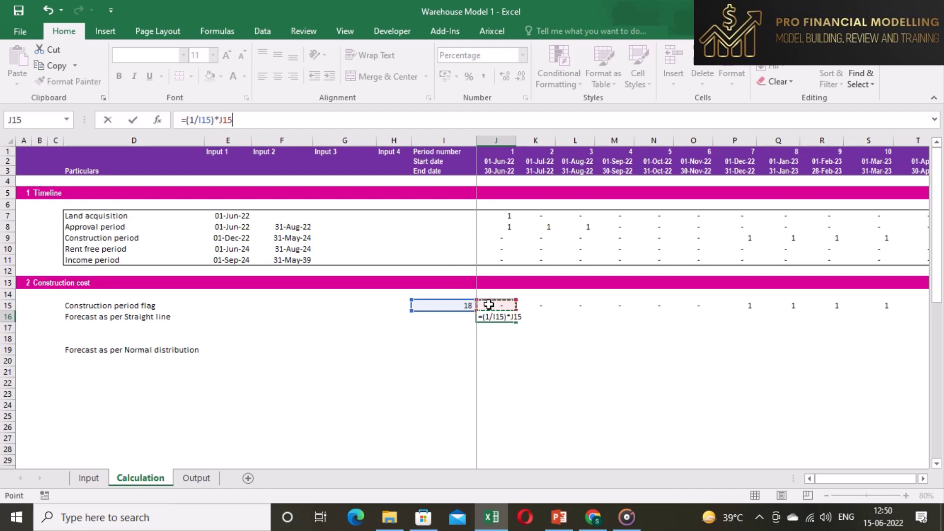
left_click(205, 120)
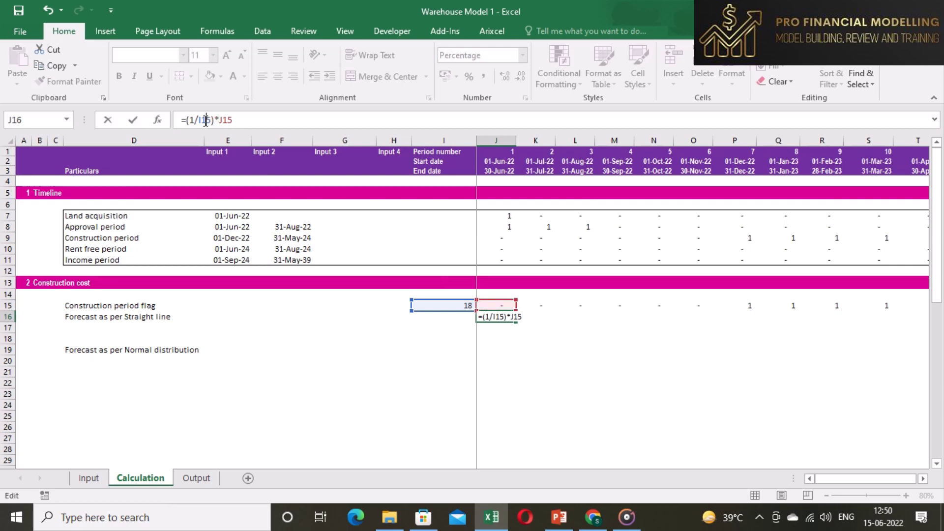
key("F4")
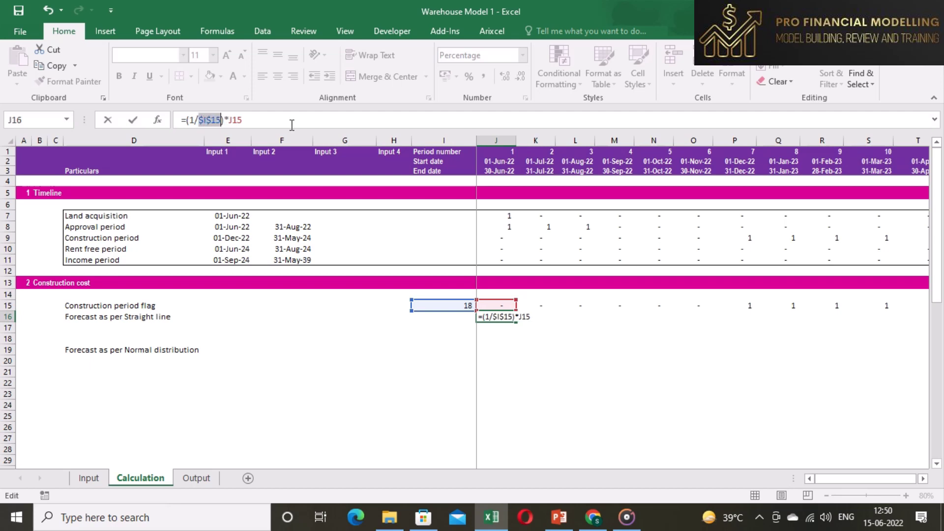
key("Return")
Step: Fill the straight-line forecast formula across row 16 through DY16
key("Up")
key("ctrl+c")
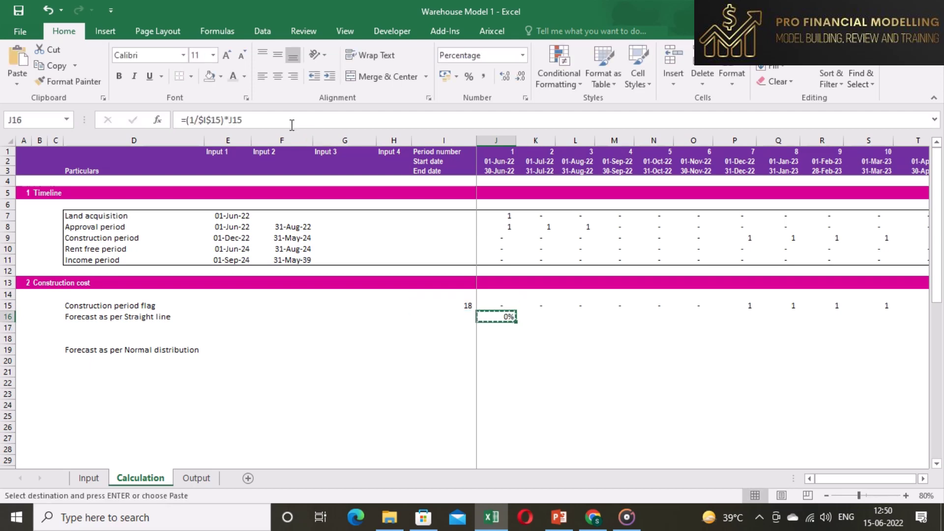
key("ctrl+shift+Right")
key("shift+Left")
key("Return")
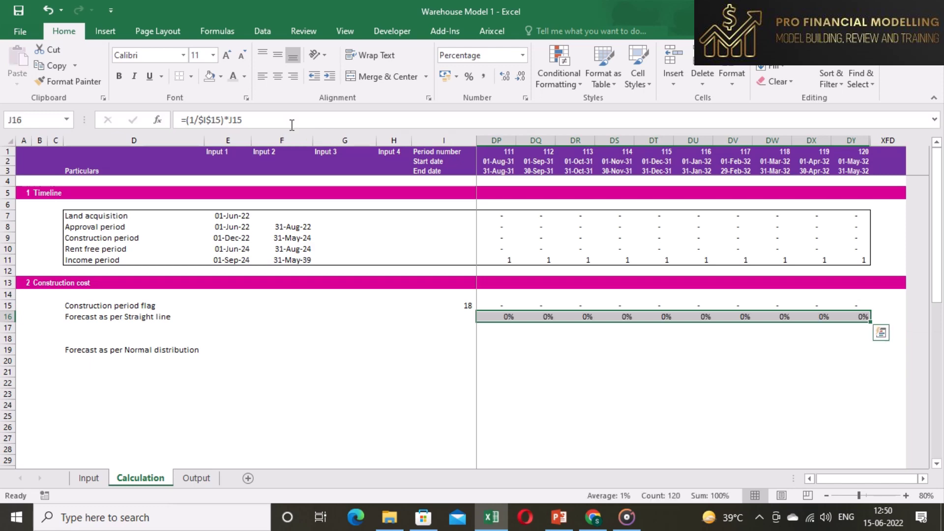
Step: Copy I15's SUM formula into I16 and format it as a percentage, showing 100%
key("Left")
key("Up")
key("ctrl+c")
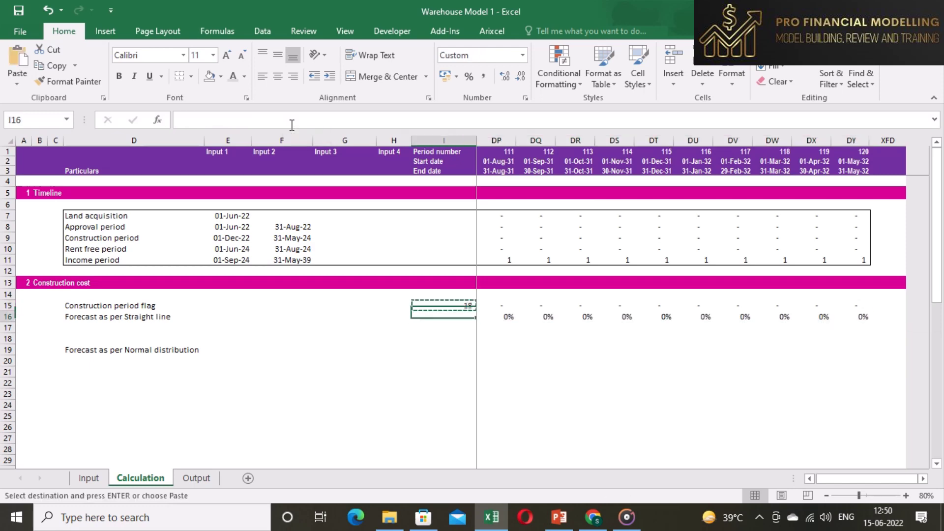
key("Down")
key("Return")
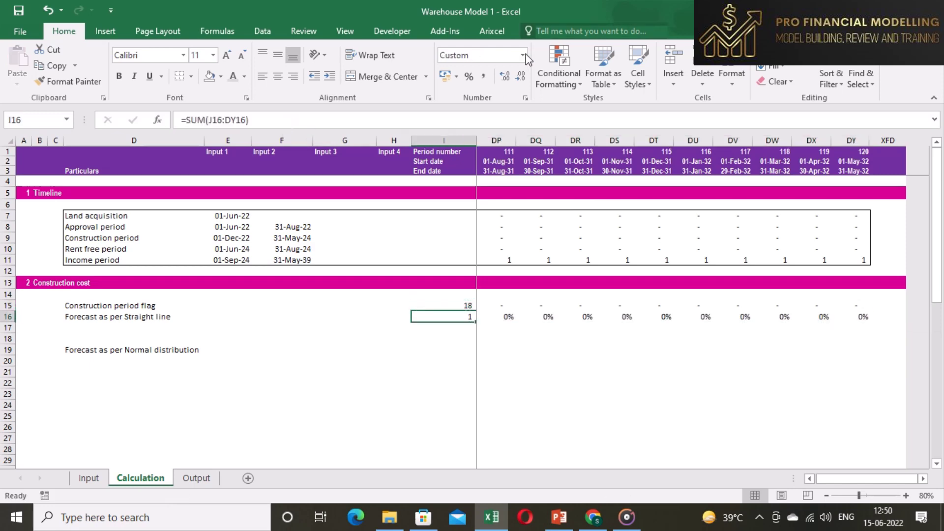
left_click(469, 76)
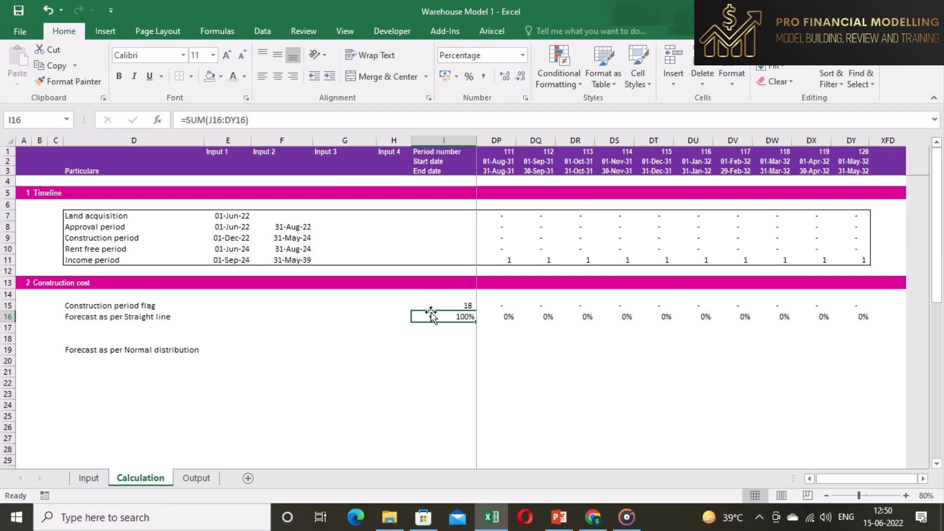
key("Right")
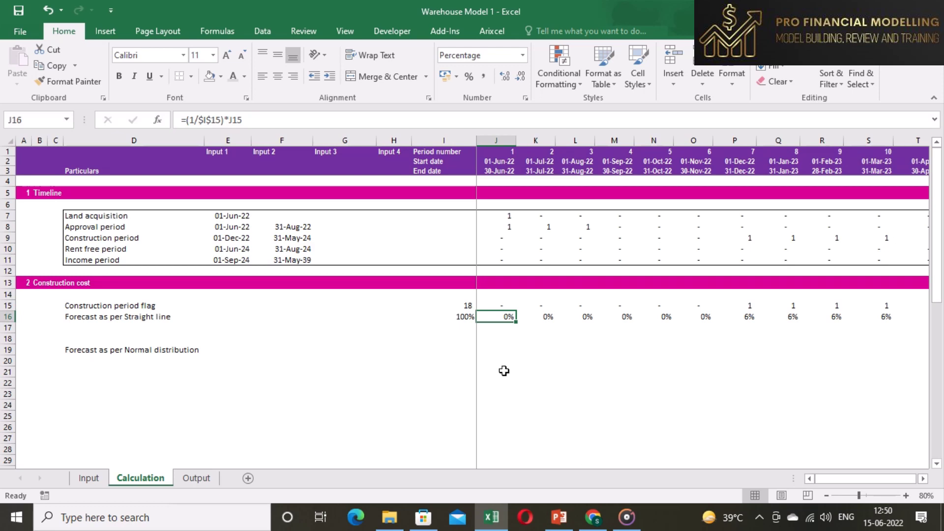
left_click(471, 313)
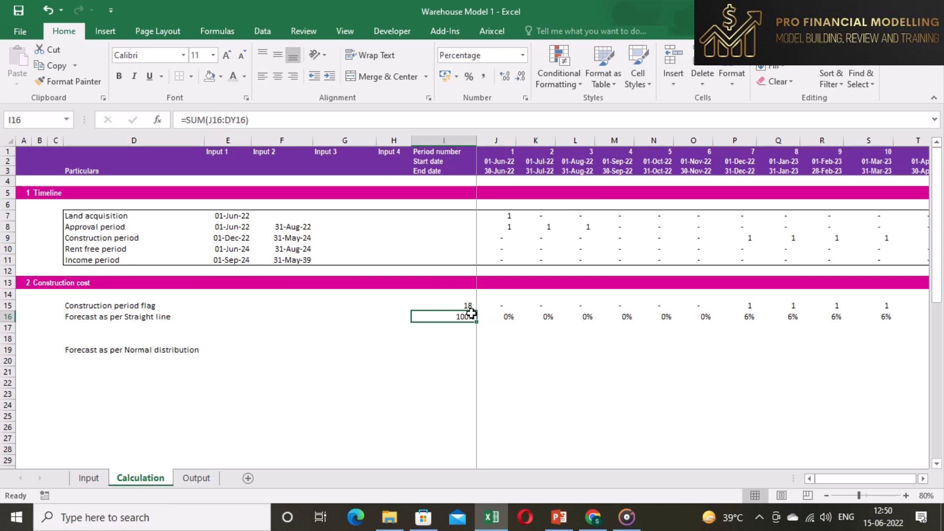
left_click(518, 349)
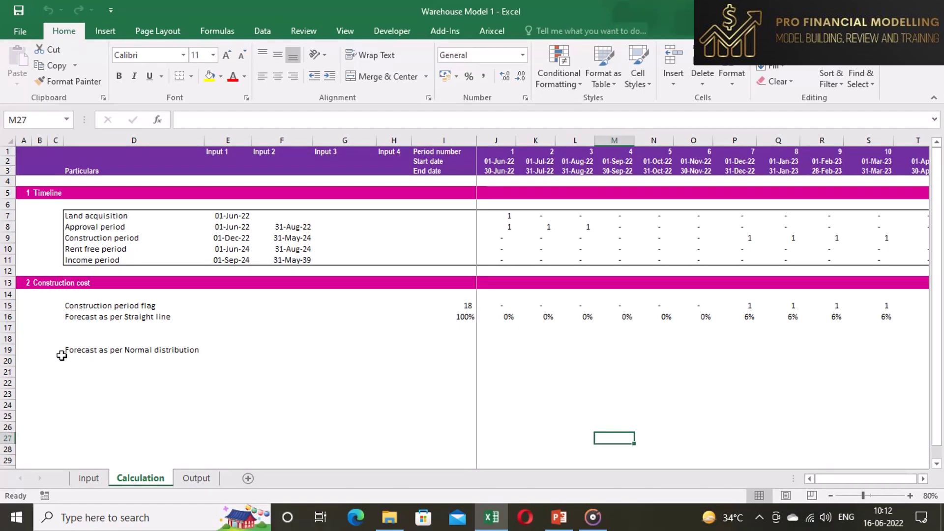
left_click(68, 348)
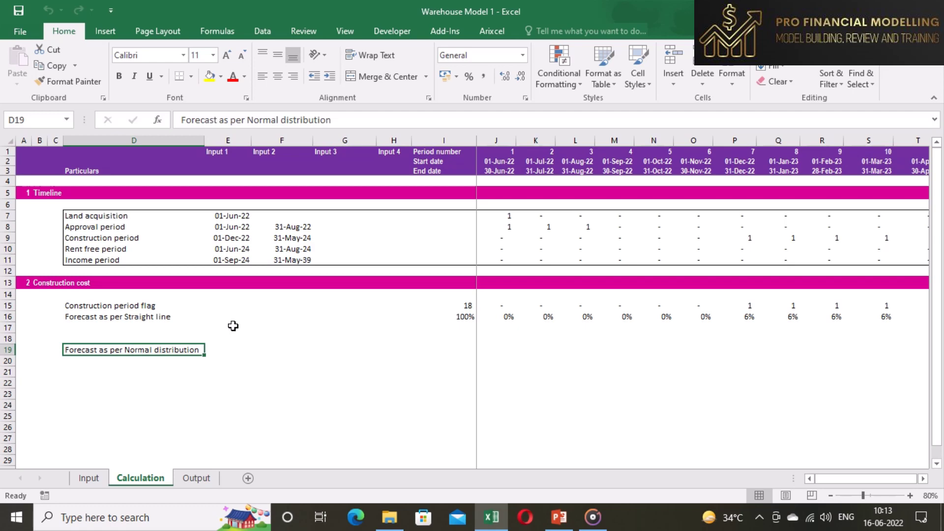
Step: Enter an initial running-sum formula over J15:J15 in J18
key("Up")
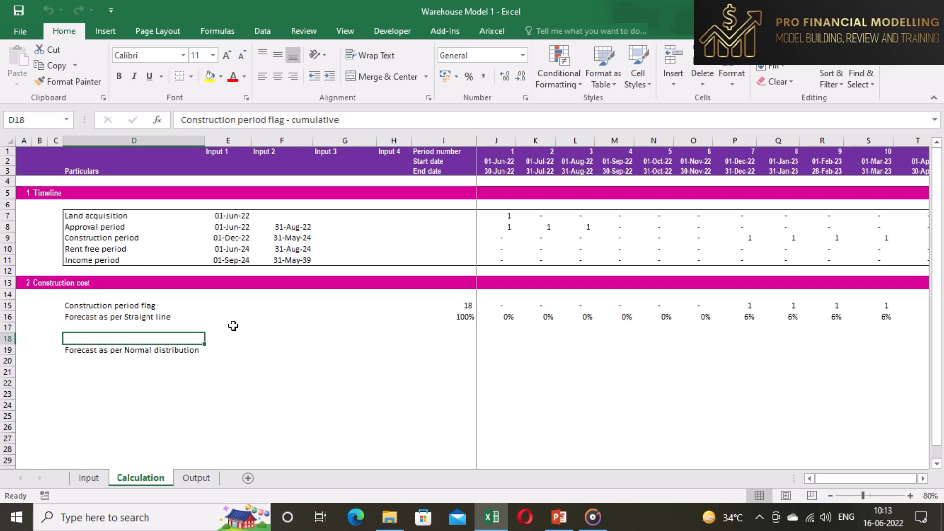
key("Right")
key("Right")
key("Right")
key("Right")
key("Right")
key("Right")
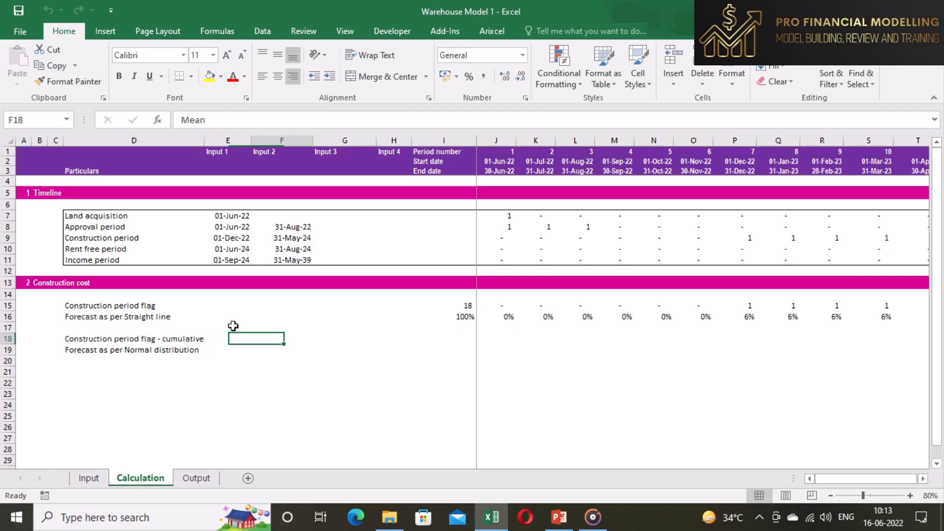
type("=SUM(")
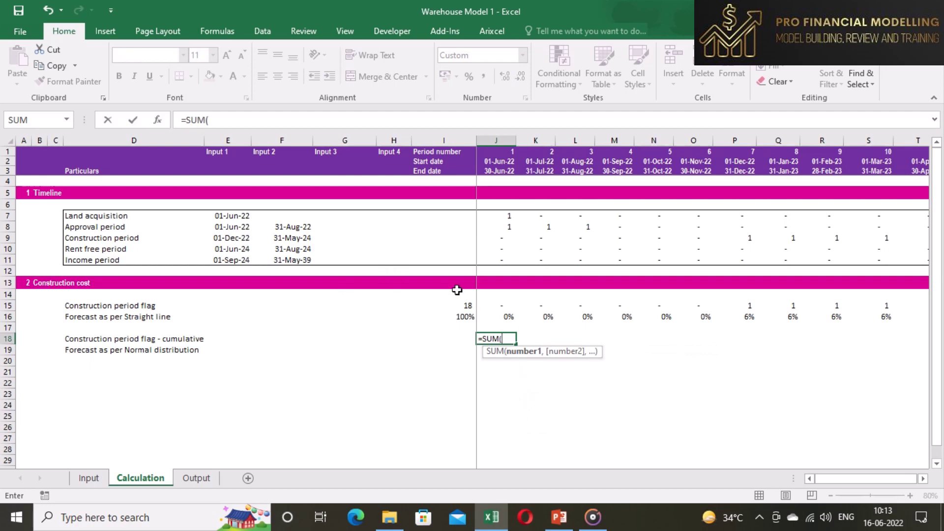
left_click(489, 305)
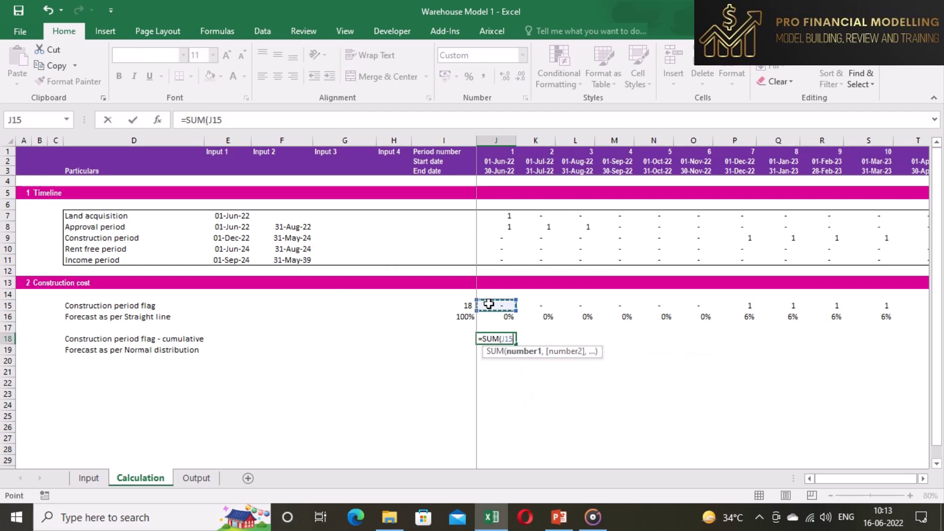
key("F4")
key("F4")
key("F4")
key("F4")
key("F8")
type(")")
key("ctrl+Return")
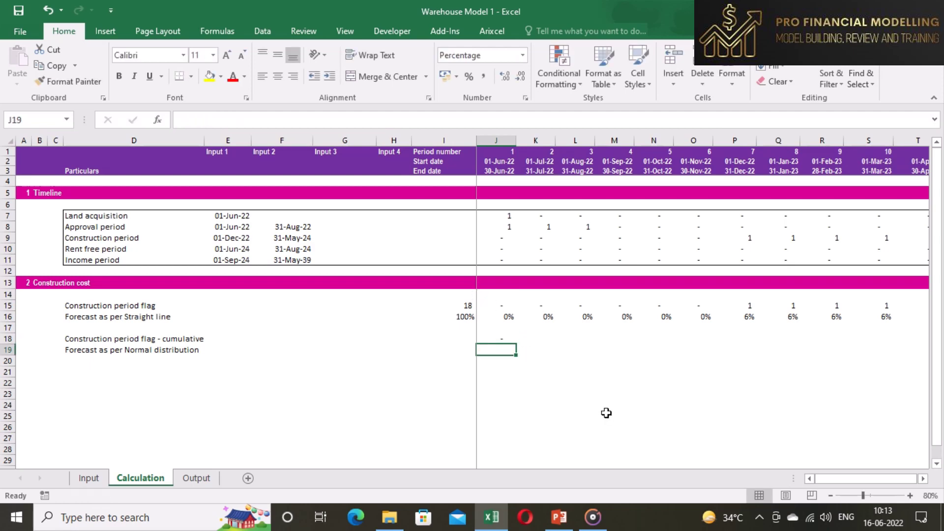
Step: Complete J18 as =SUM($J15:J15)*J15 and fill it across J18:DY18
left_click(210, 119)
type("$")
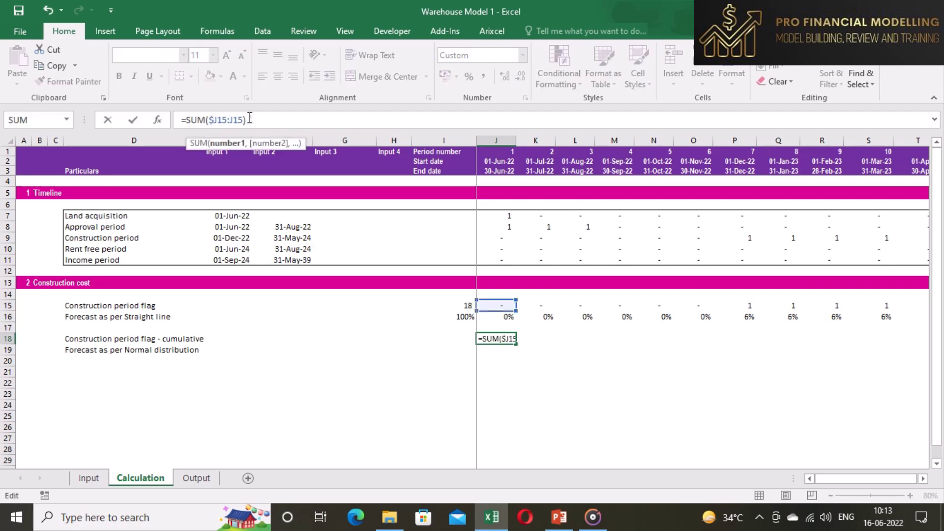
left_click(250, 119)
type("*")
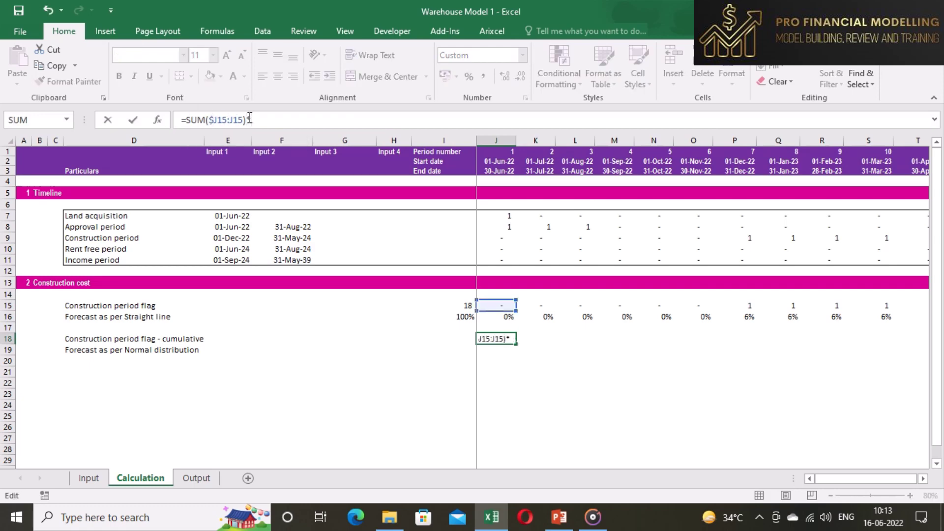
left_click(499, 305)
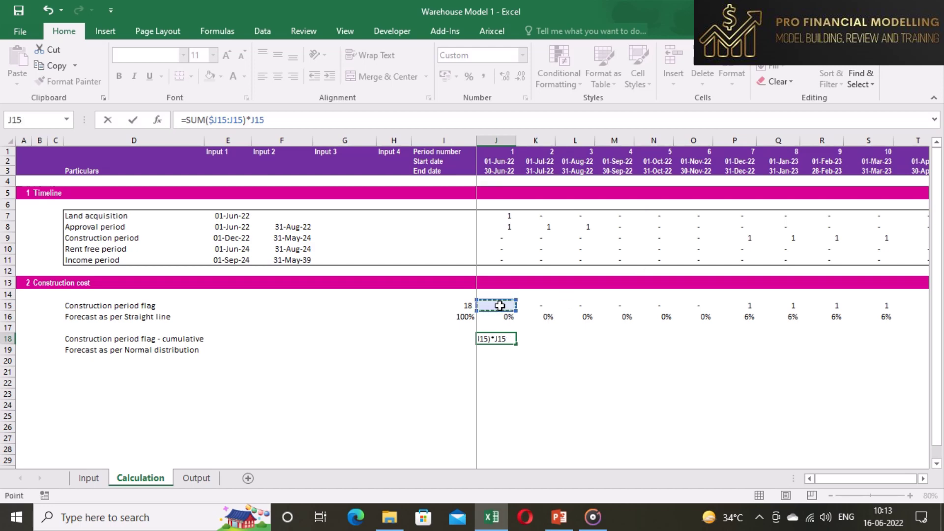
key("ctrl+Return")
key("ctrl+c")
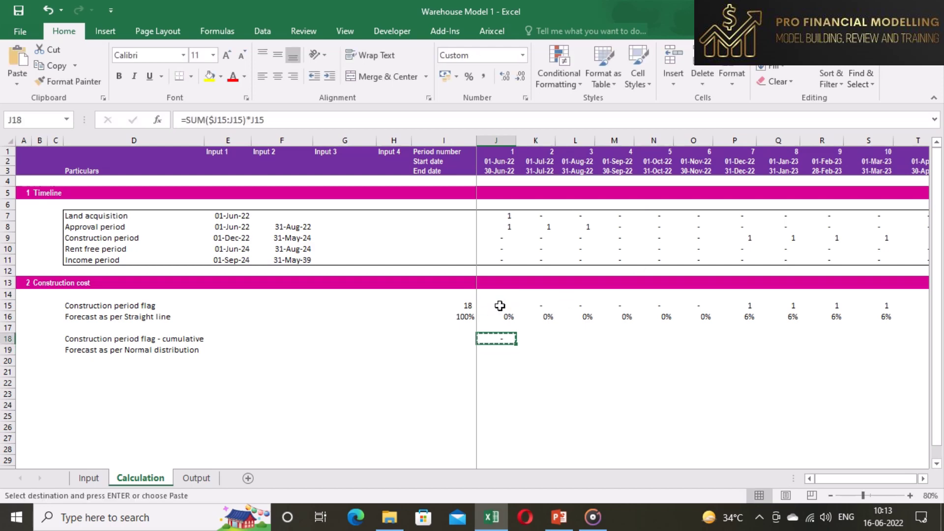
key("ctrl+shift+Right")
key("Return")
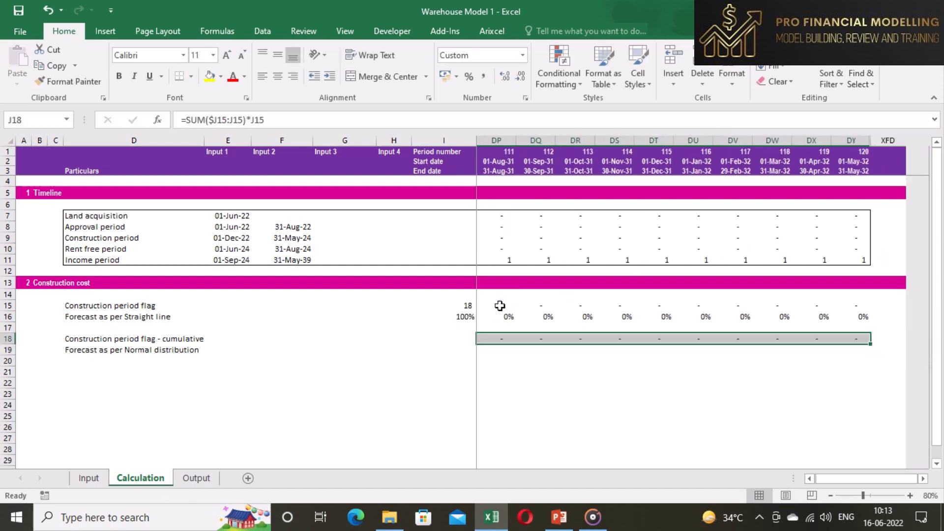
Step: Copy the total formula into I18, check the cumulative counts, then clear the 171 total
key("Up")
key("Left")
key("Up")
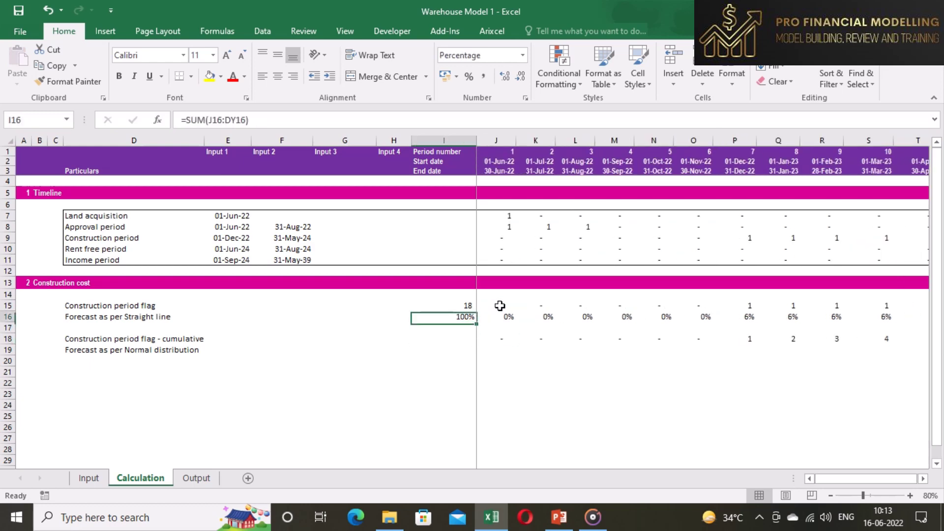
key("Up")
key("ctrl+c")
key("Down")
key("Down")
key("Down")
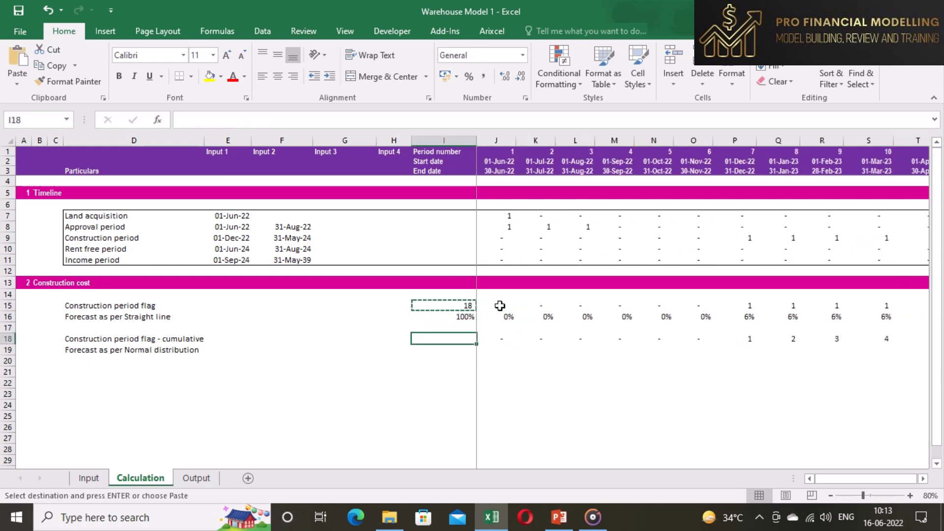
key("Return")
key("Right")
key("Left")
key("Right")
key("Right")
key("Right")
key("Right")
key("Right")
key("Right")
key("Right")
key("Right")
key("Right")
key("Right")
key("Right")
key("Right")
key("Right")
key("Right")
key("Right")
key("Right")
key("Right")
key("Right")
key("Right")
key("Right")
key("Left")
key("Left")
key("Left")
key("Left")
key("Left")
key("Left")
key("Left")
key("Left")
key("Left")
key("Left")
key("Left")
key("Left")
key("Left")
key("Left")
key("Left")
key("Left")
key("Left")
key("Left")
key("Left")
key("Left")
key("Left")
key("Left")
key("Left")
key("Left")
key("Left")
key("Left")
key("Left")
key("Left")
key("Left")
key("Left")
key("Left")
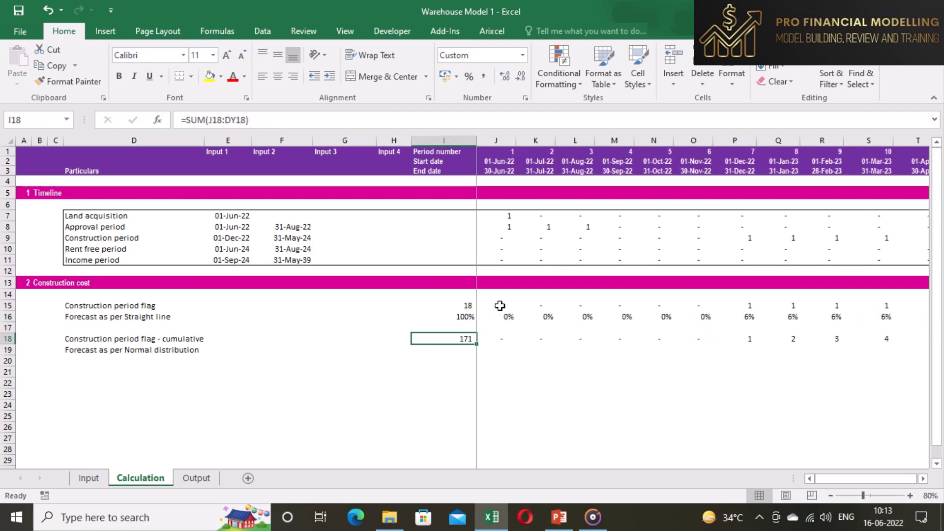
key("Delete")
key("Down")
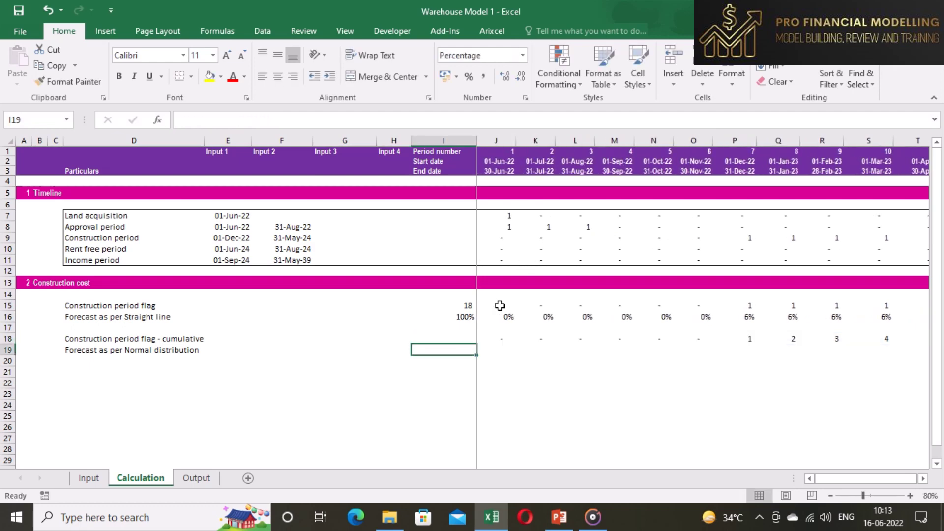
Step: Look over the normal-distribution input cells on rows 19 and 20
key("Left")
key("Left")
key("Left")
key("Left")
key("Left")
key("Right")
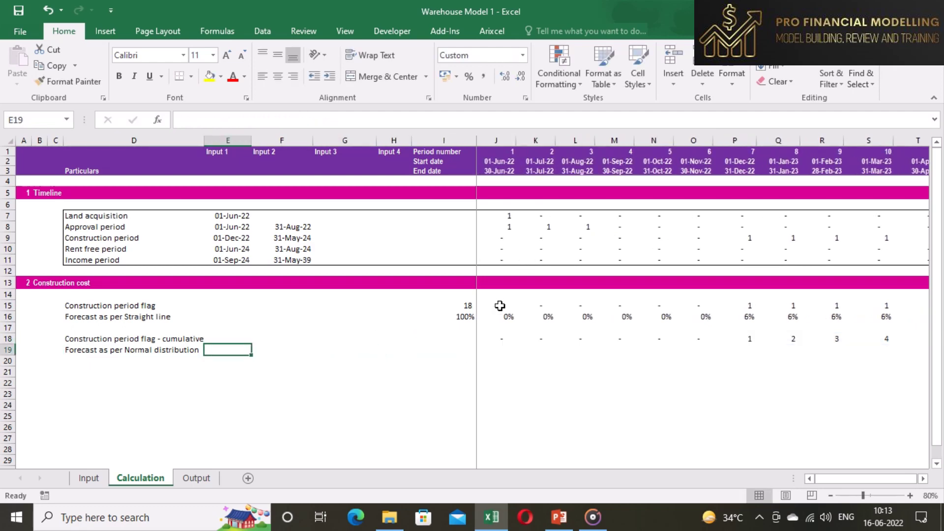
key("Right")
key("Left")
key("Down")
key("Right")
key("Right")
key("Right")
key("Left")
key("Left")
key("Left")
key("Left")
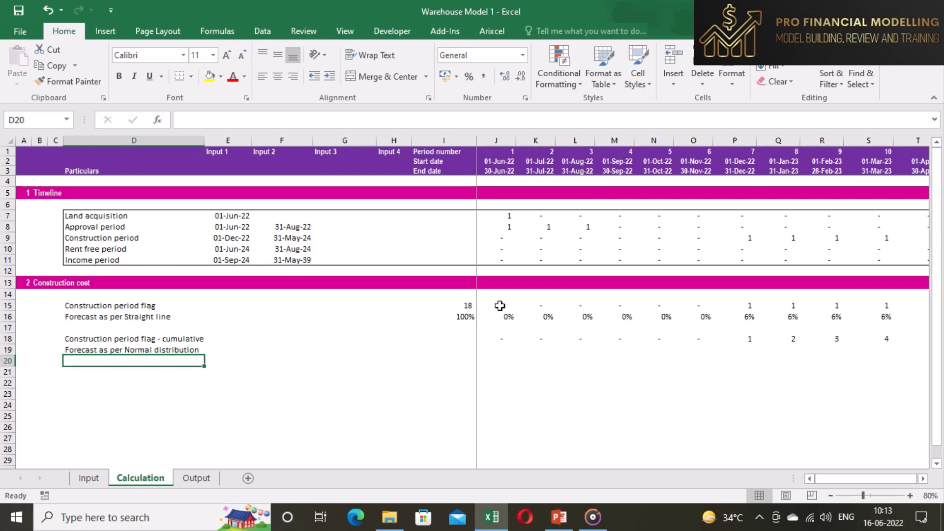
Step: Review the input block and headers, then set X in E19 to =I15 (18)
key("Up")
key("Right")
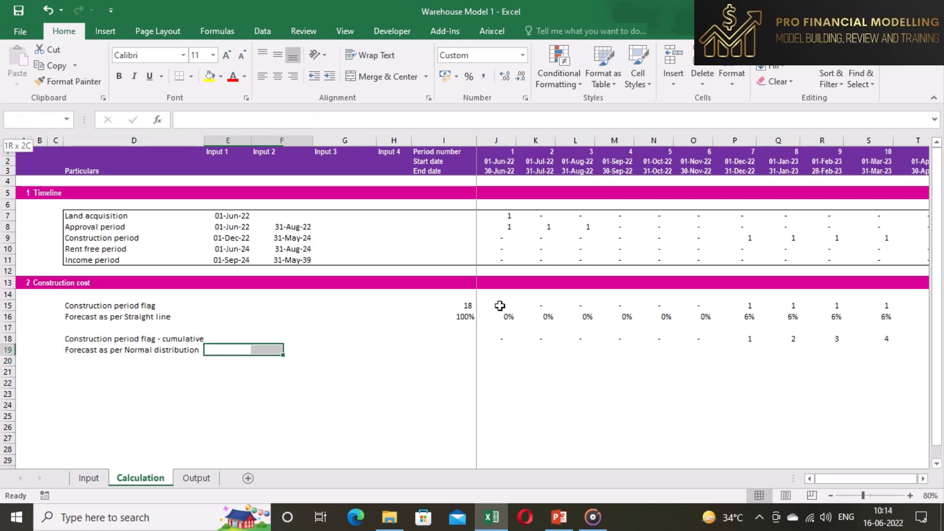
key("shift+Right")
key("shift+Right")
key("shift+Right")
key("shift+Down")
key("shift+Down")
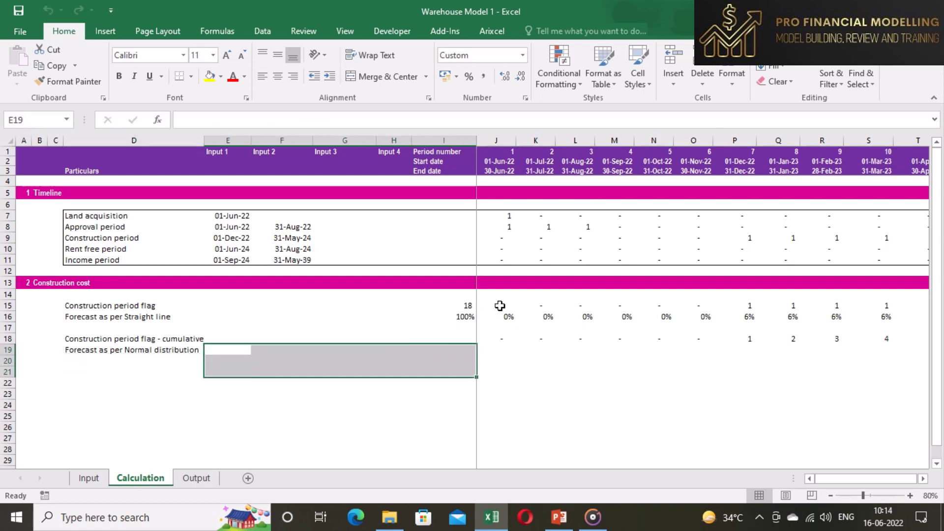
key("Up")
key("shift+Right")
key("shift+Right")
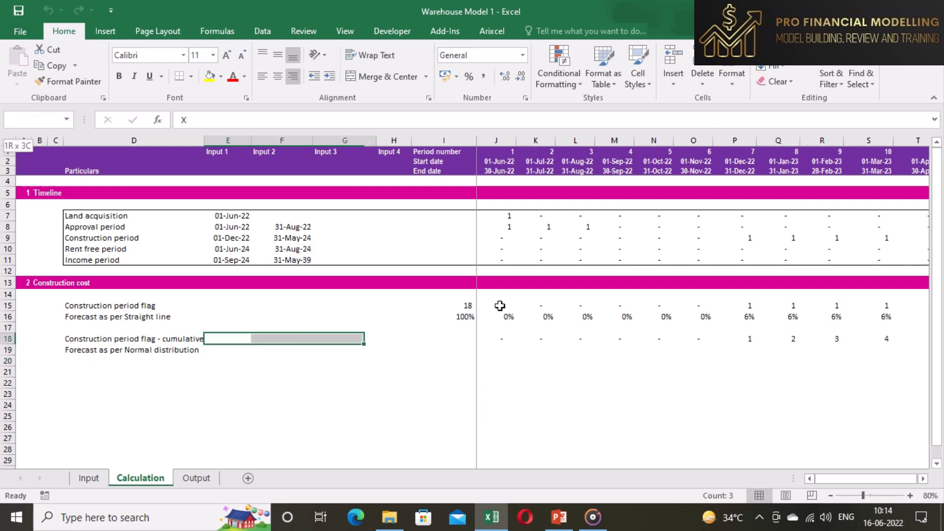
key("shift+Right")
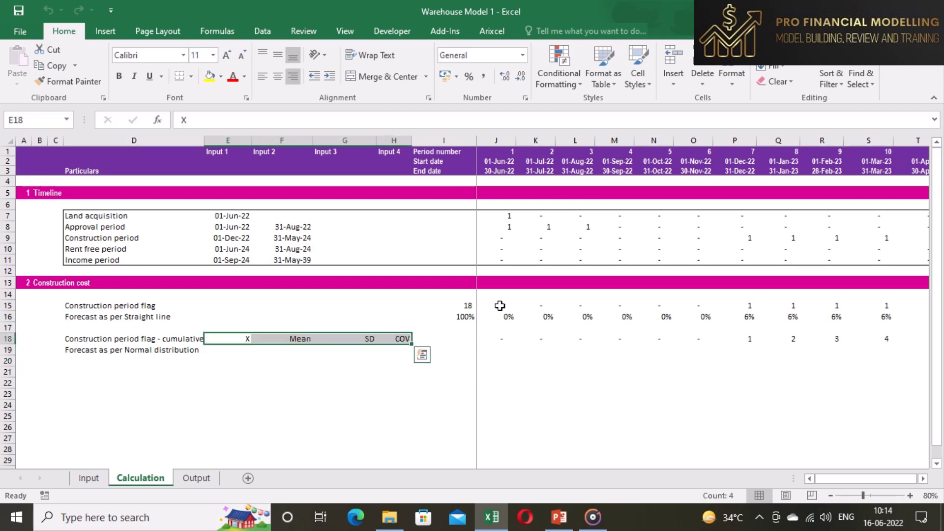
key("Down")
type("=")
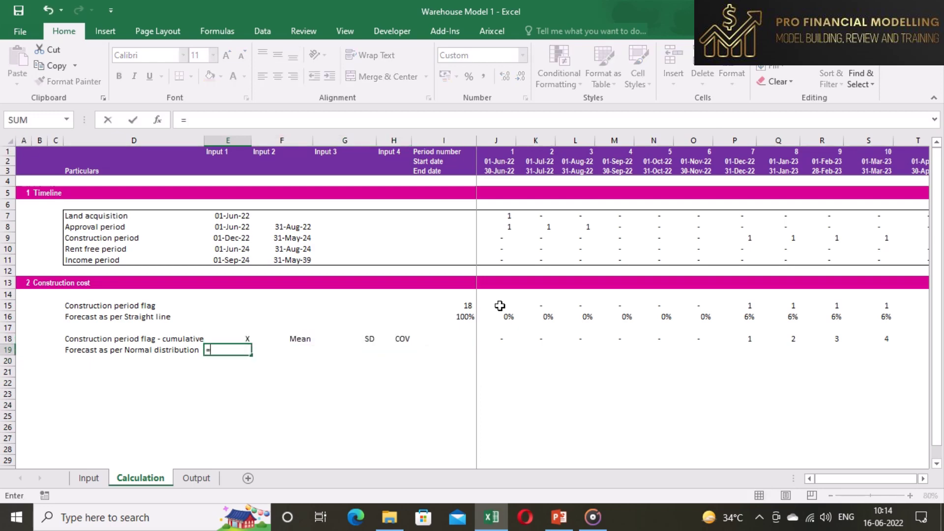
left_click(451, 306)
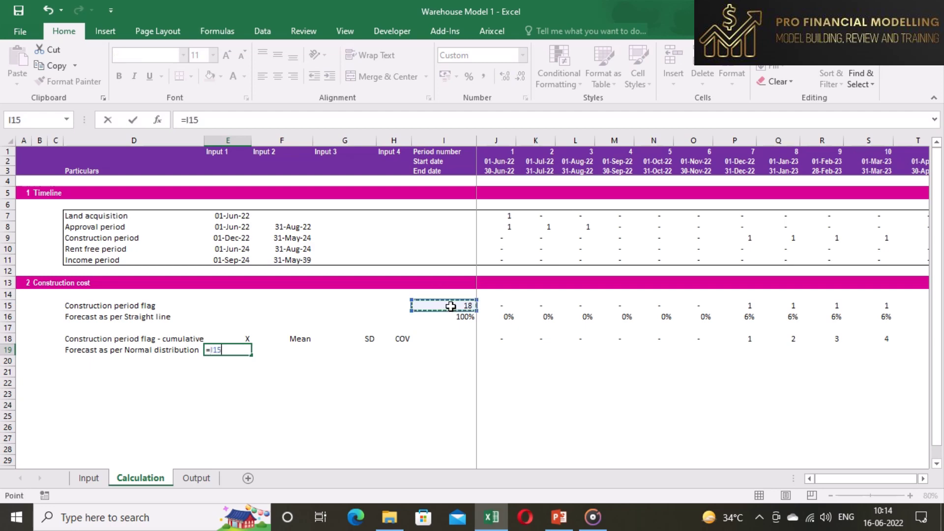
key("Return")
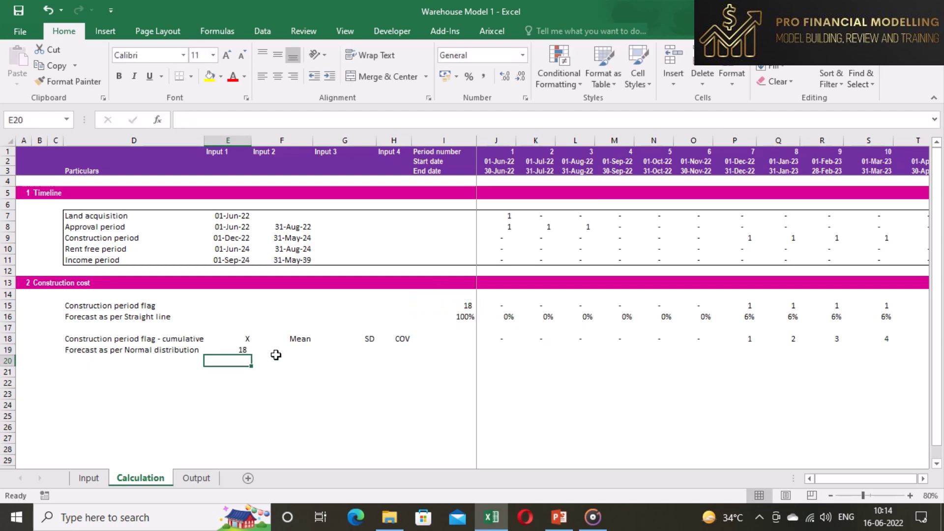
Step: Set the Mean in F19 to =E19/2 (9) and the SD in G19 to =F19/3 (3)
left_click(295, 349)
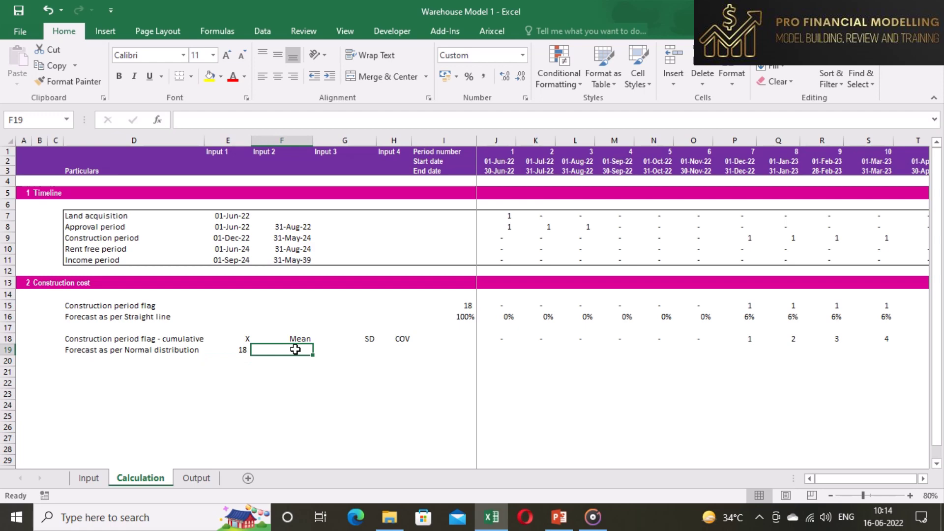
type("=")
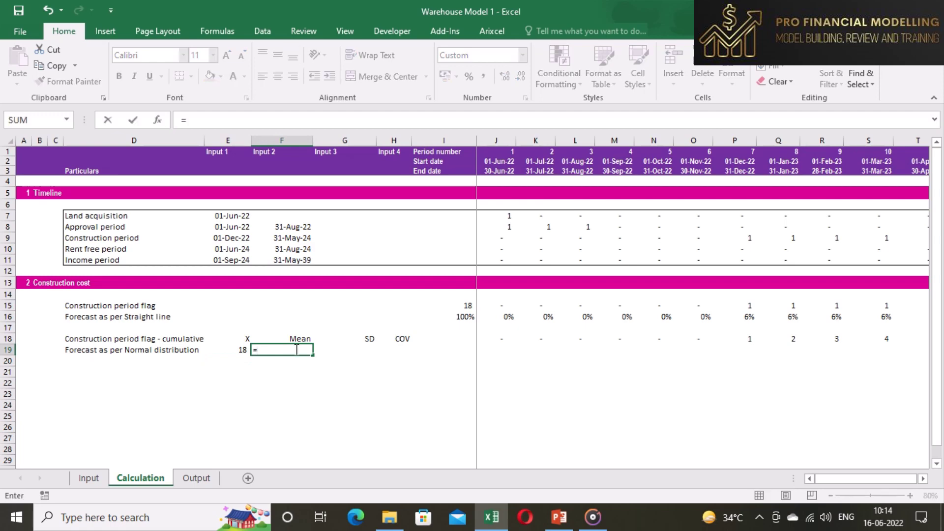
key("Left")
type("/2")
key("Return")
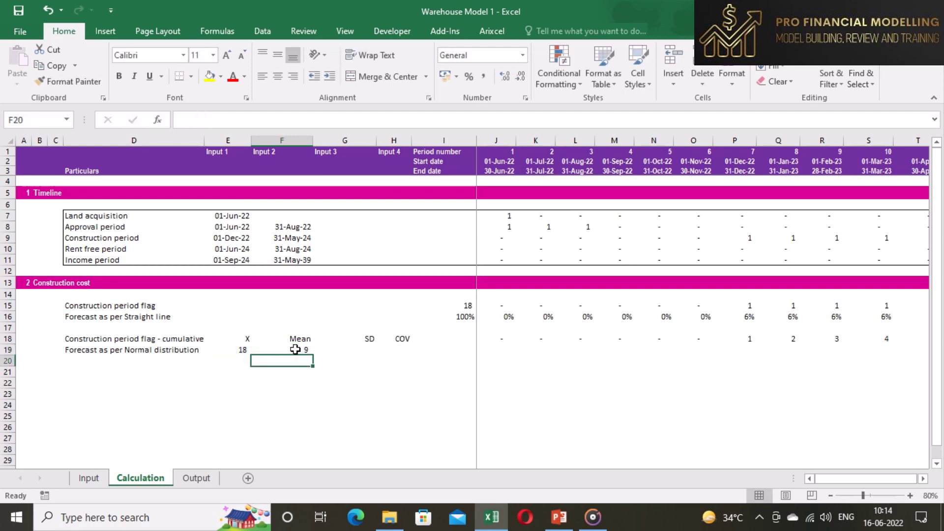
key("Up")
key("Right")
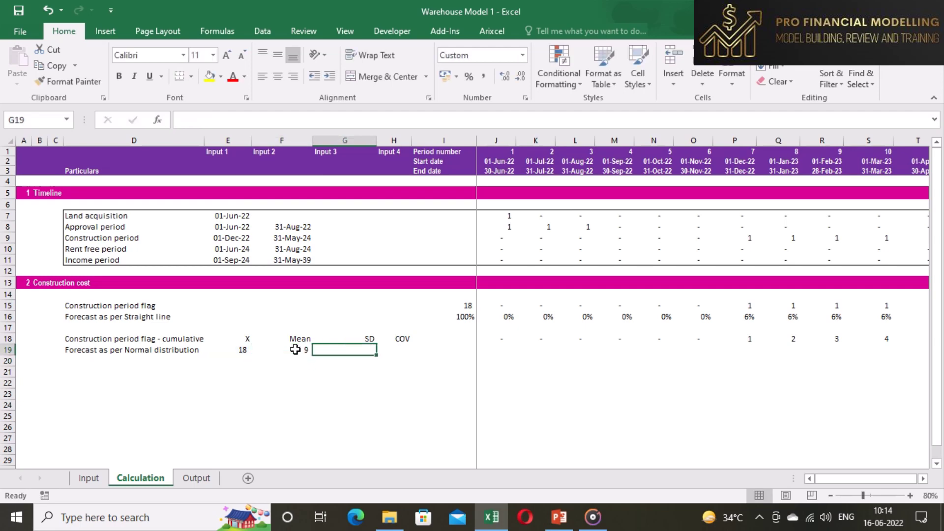
type("=")
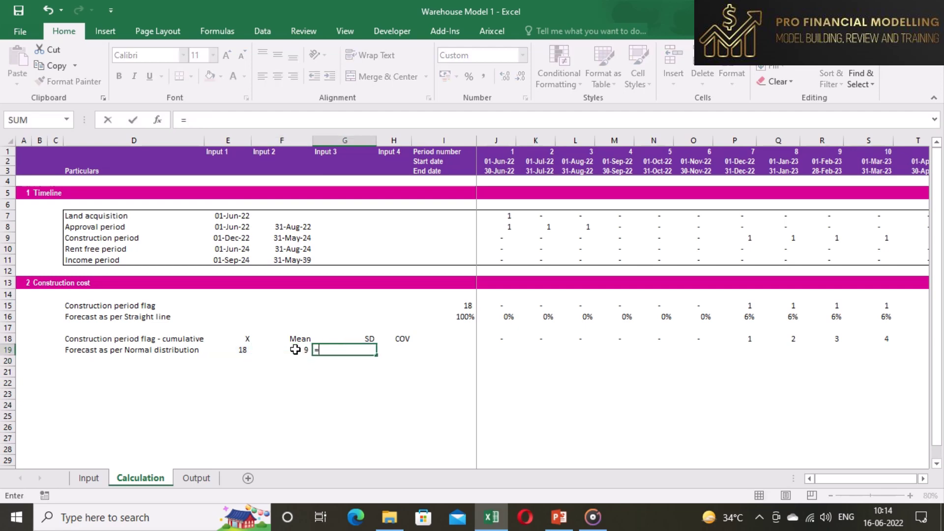
left_click(295, 350)
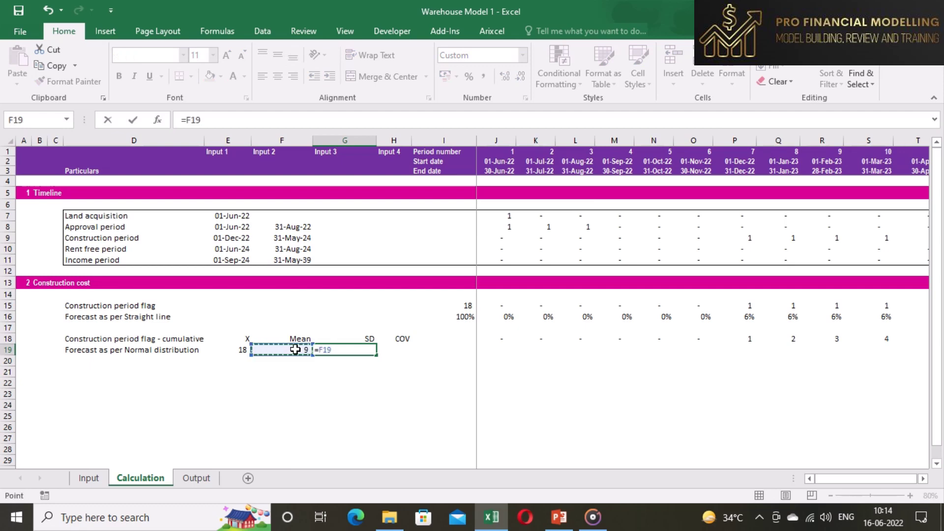
type("/3")
key("Return")
Step: Set the COV in H19 to =G19/F19, giving 33%
key("Up")
key("Right")
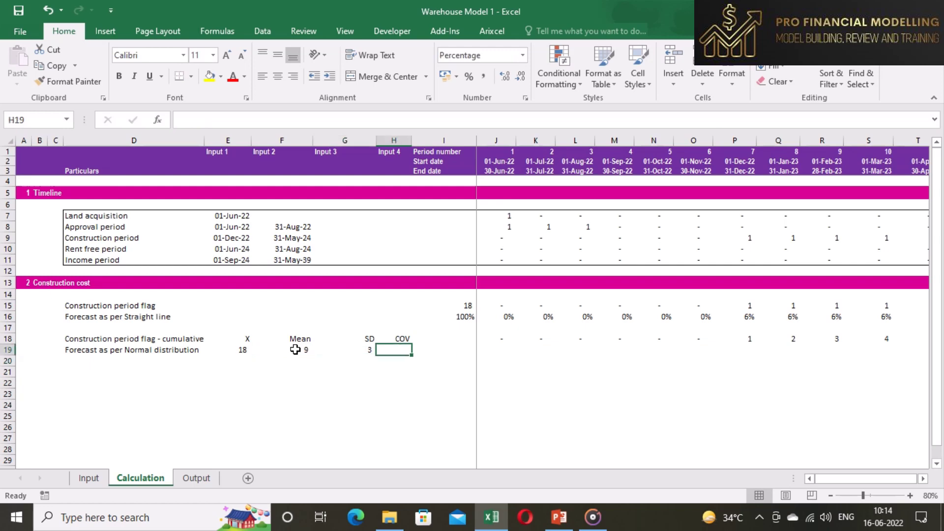
type("=")
key("Left")
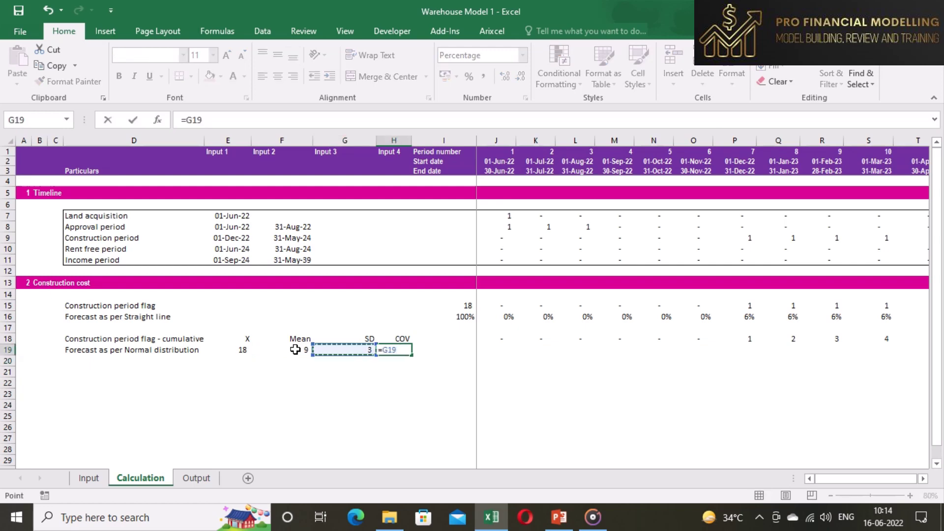
type("/")
key("Left")
key("Left")
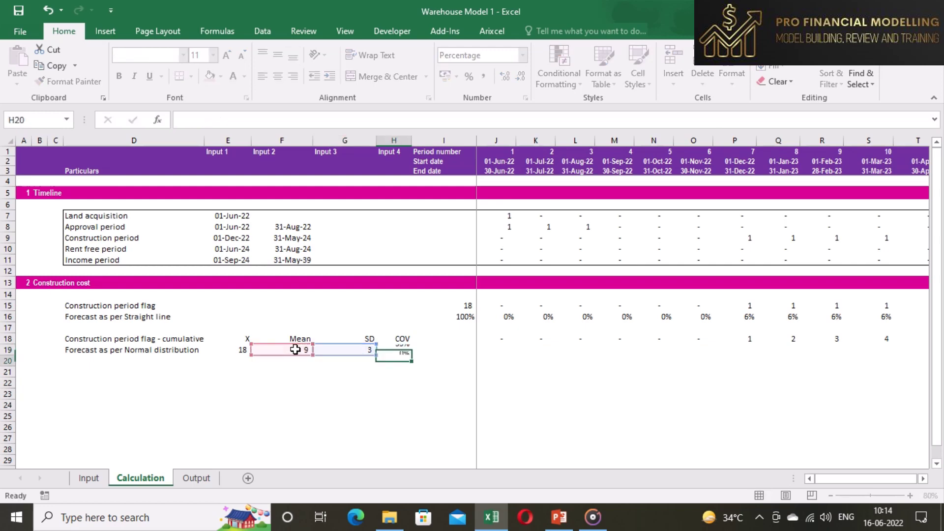
key("Return")
key("Up")
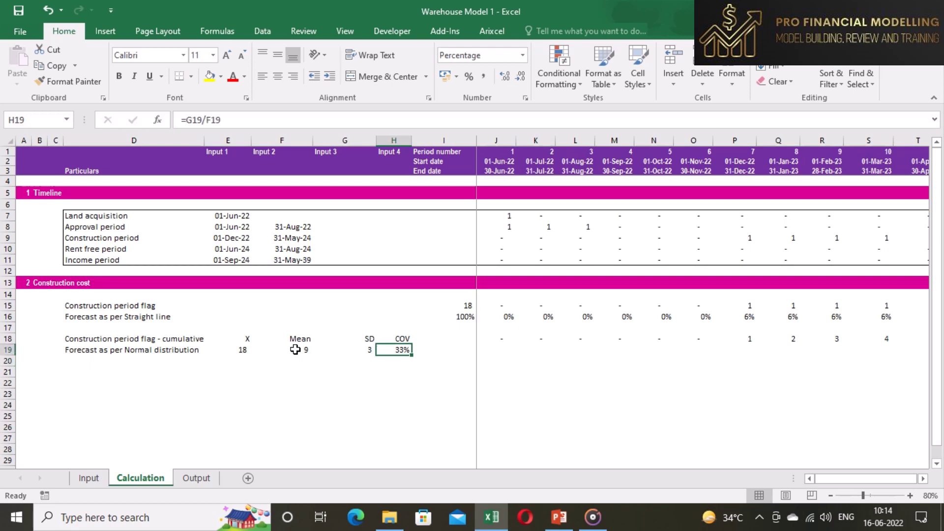
key("Right")
key("Right")
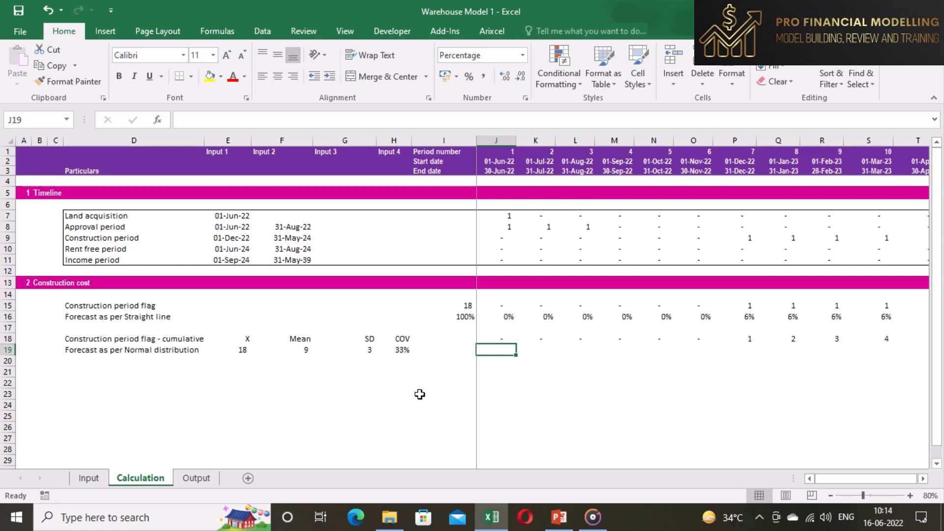
key("Left")
key("Left")
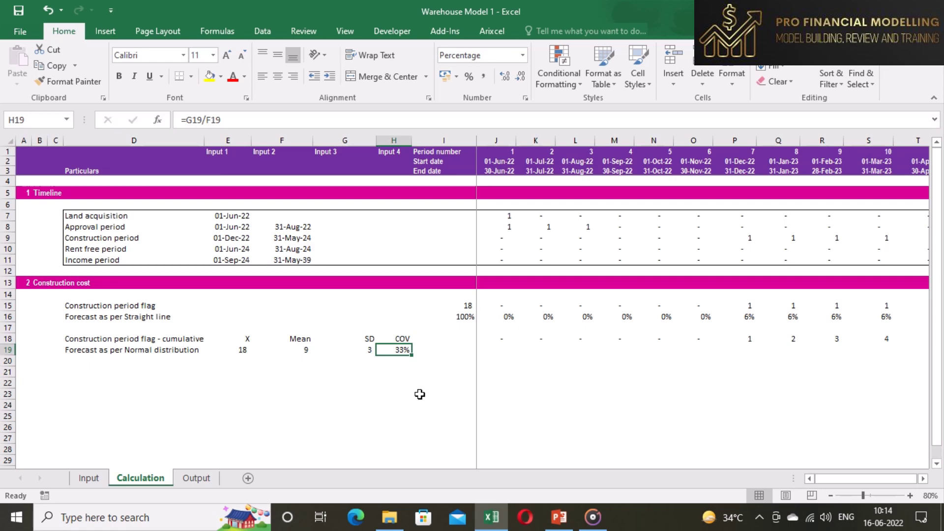
Step: Start a NORM.DIST formula in J19 using J18 as x and absolute $F$19 as mean
key("Right")
key("Right")
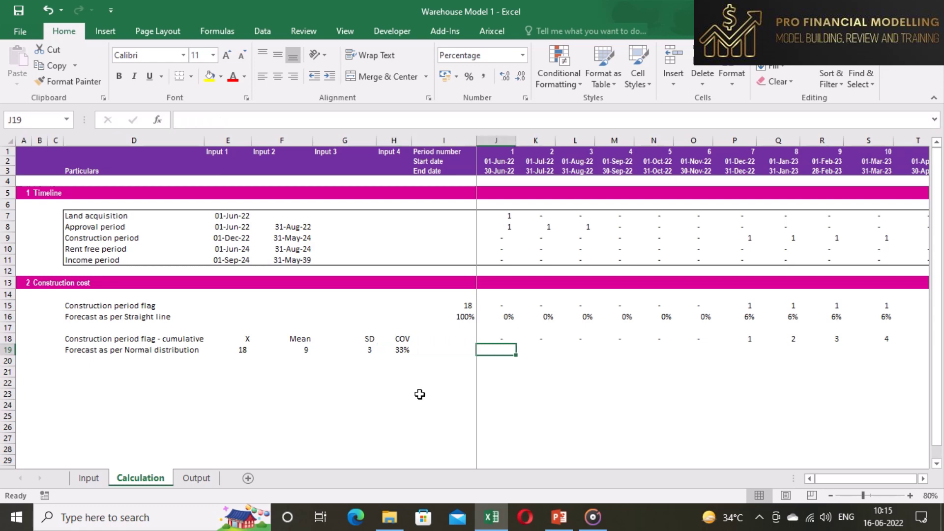
type("=no")
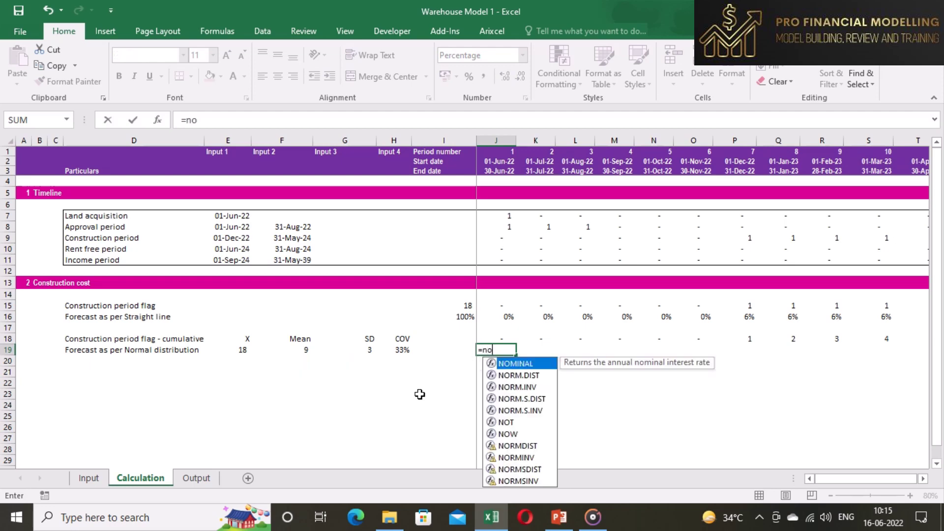
type("rm")
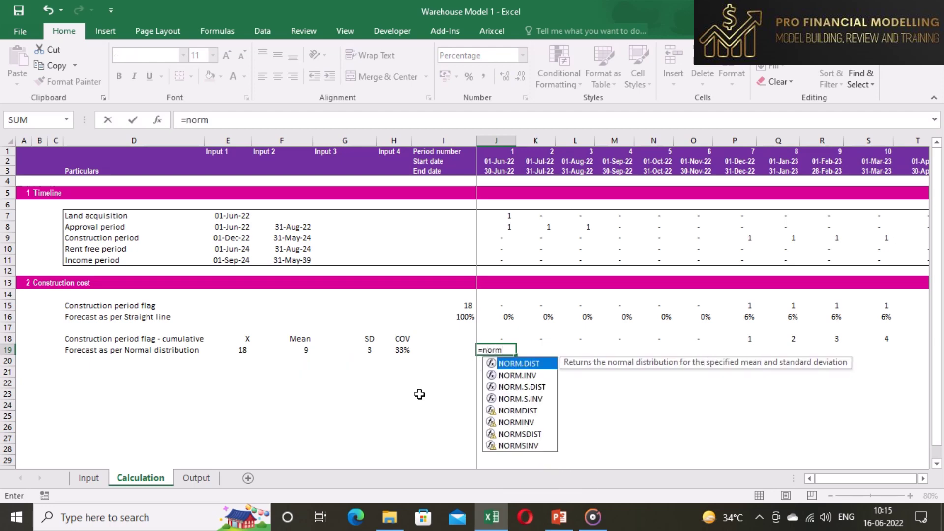
key("Tab")
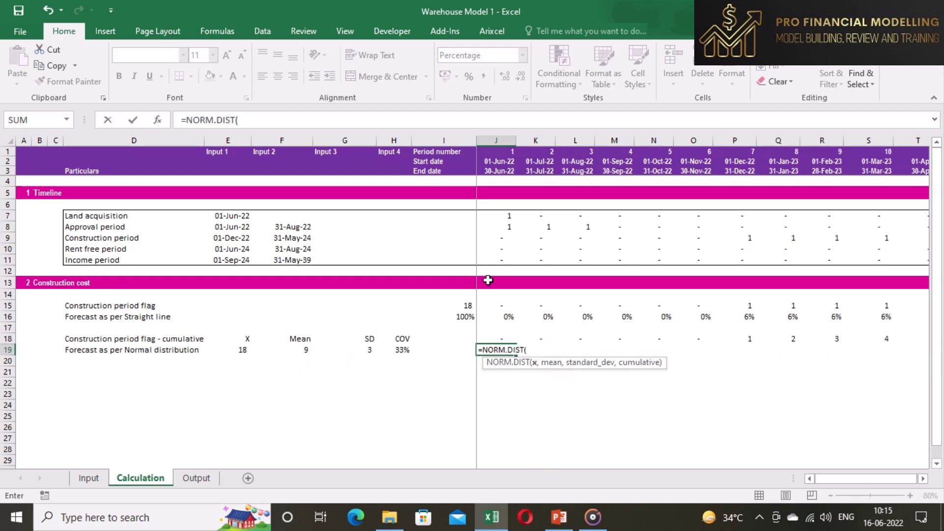
left_click(490, 339)
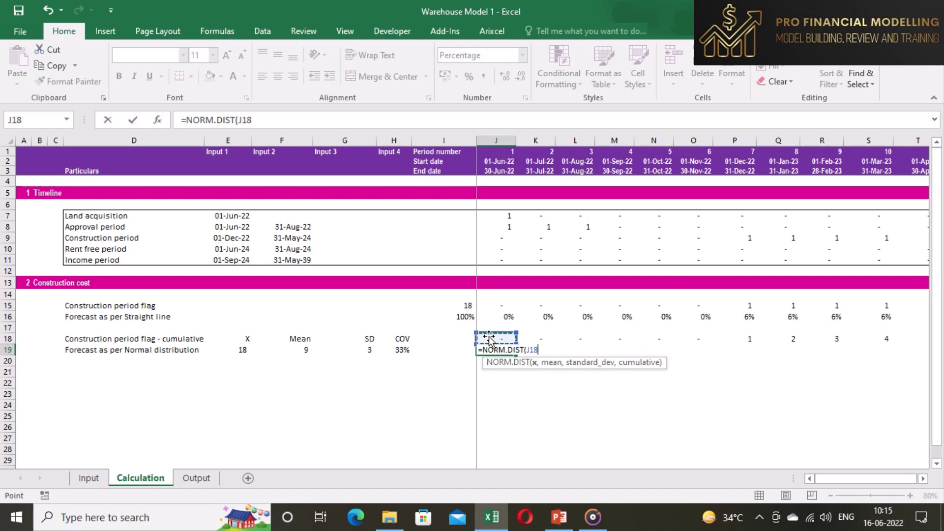
type(",")
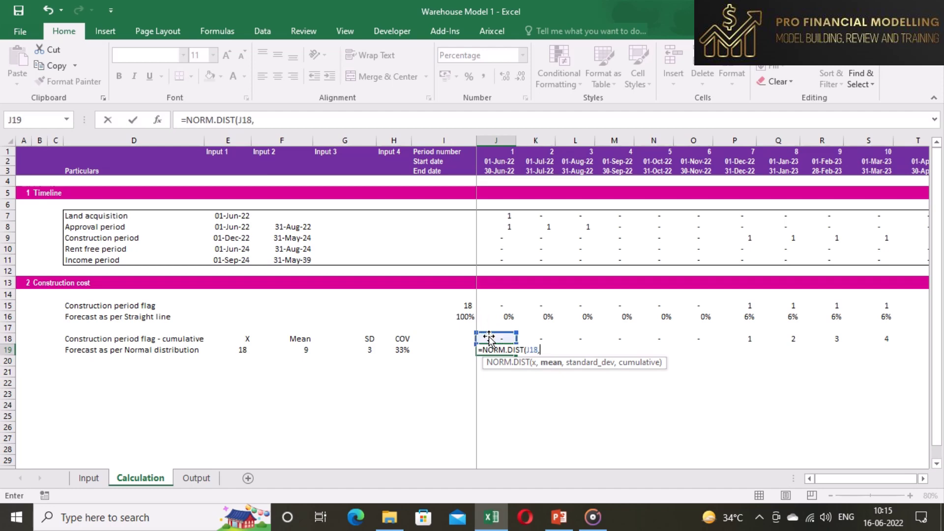
left_click(301, 352)
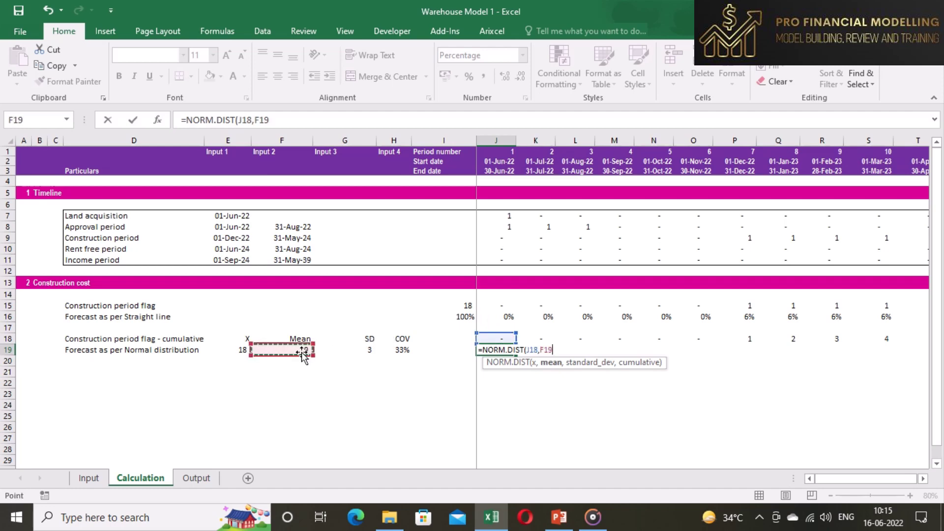
key("F4")
Step: Finish it with absolute $G$19 as SD and FALSE, multiplied by the J15 flag
type(",")
left_click(330, 350)
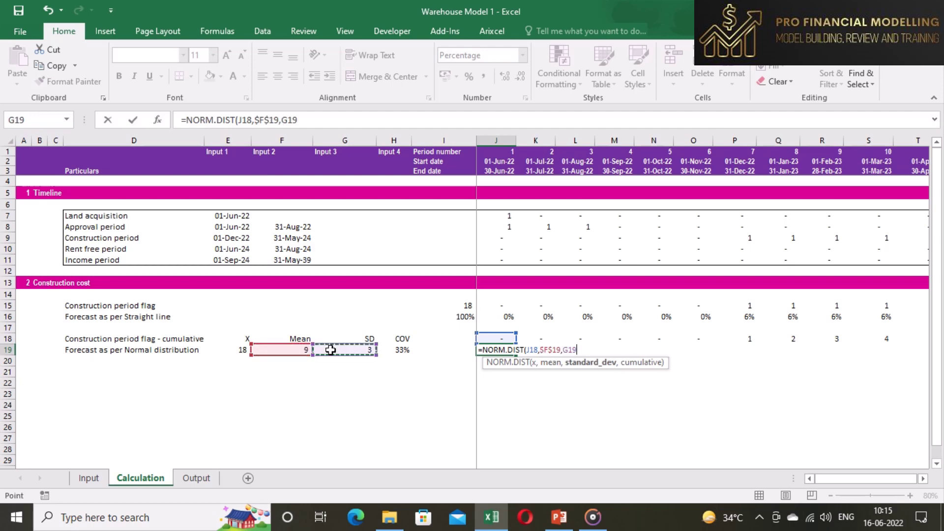
key("F4")
type(",")
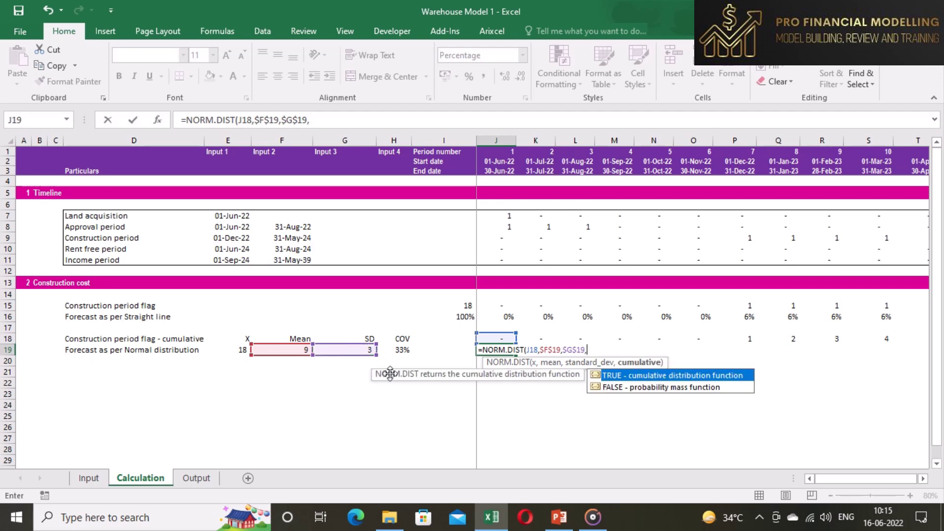
key("Down")
key("Tab")
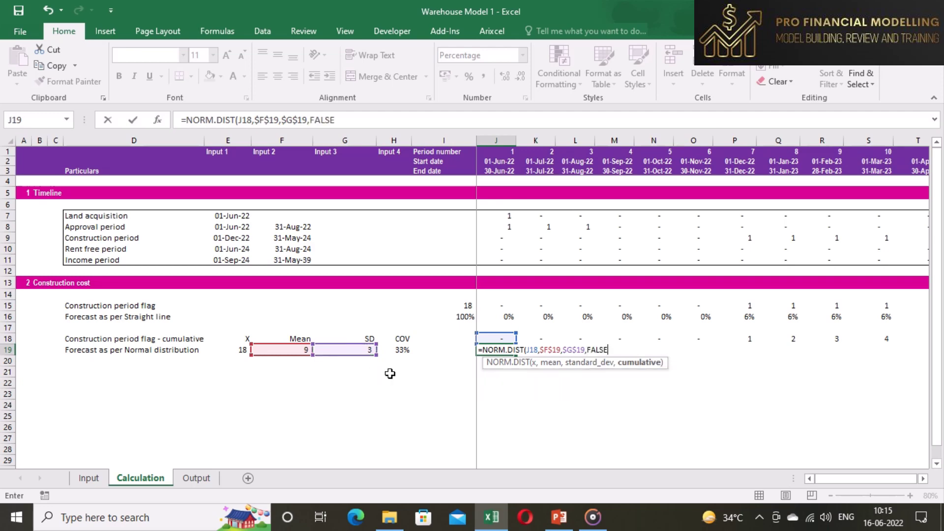
type(")*")
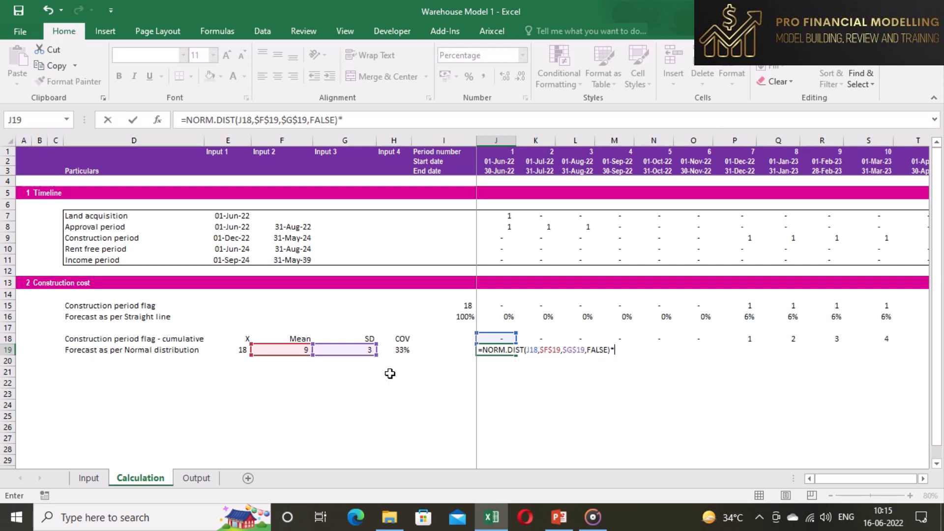
left_click(504, 305)
key("ctrl+Return")
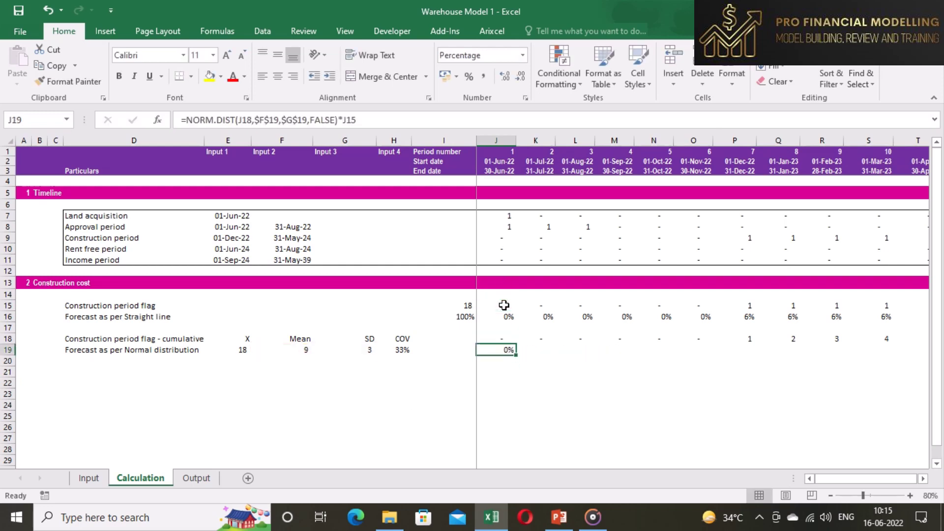
Step: Fill J19's normal-distribution formula across row 19 through column DY
key("ctrl+c")
key("ctrl+shift+Right")
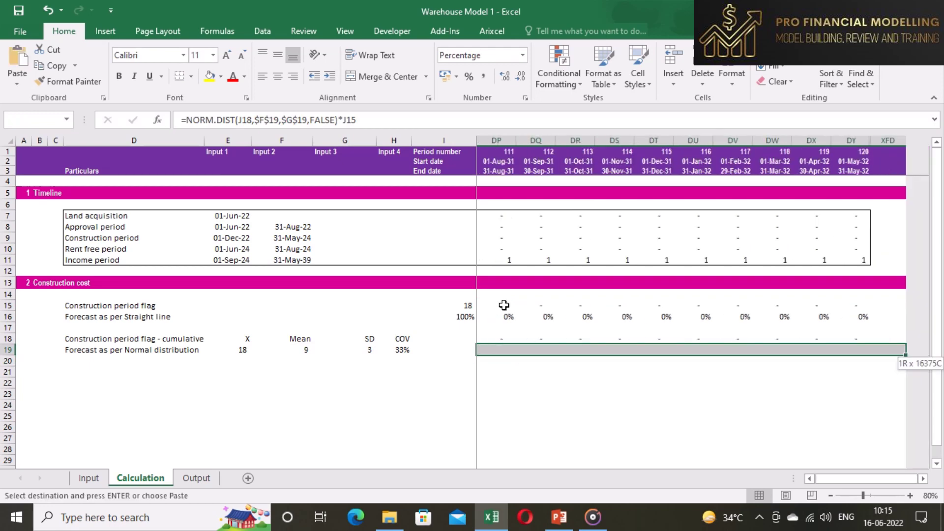
key("shift+Left")
key("Return")
key("Left")
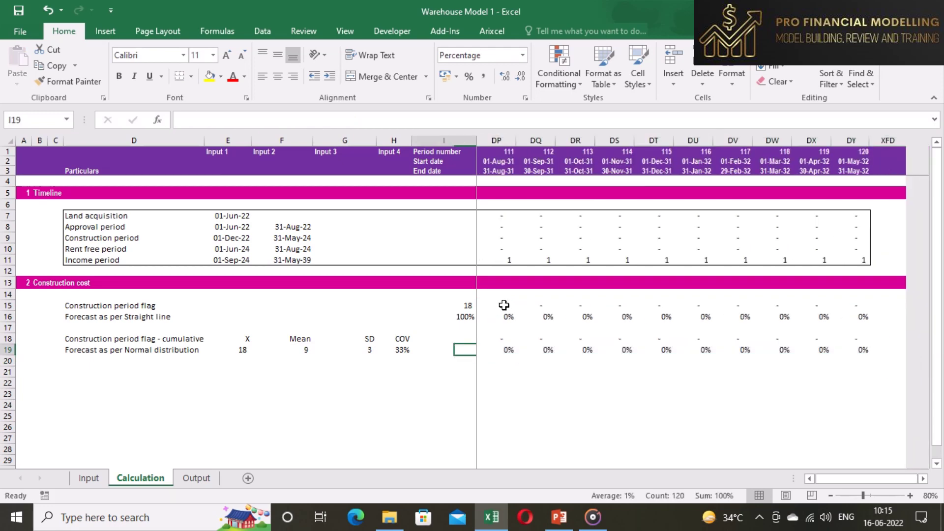
Step: Copy I16's SUM total formula into I19 so row 19 totals 100%
key("Up")
key("Up")
key("Up")
key("ctrl+c")
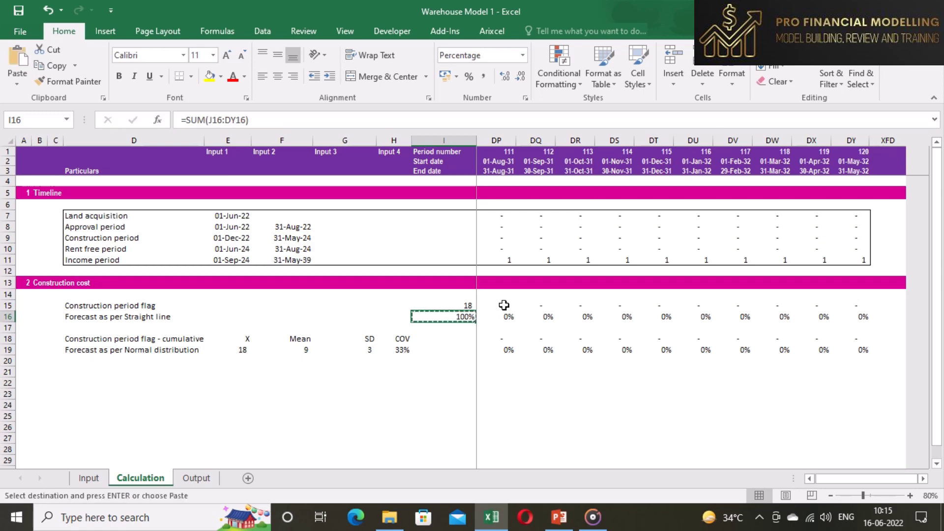
key("Down")
key("Down")
key("Down")
key("ctrl+v")
key("Escape")
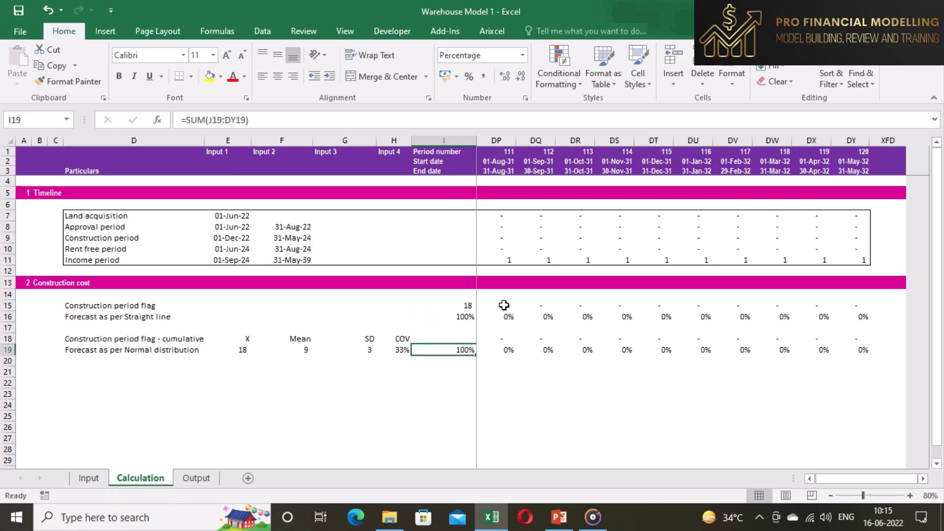
Step: Review the row 19 forecast values across the construction periods up to AG19
key("Right")
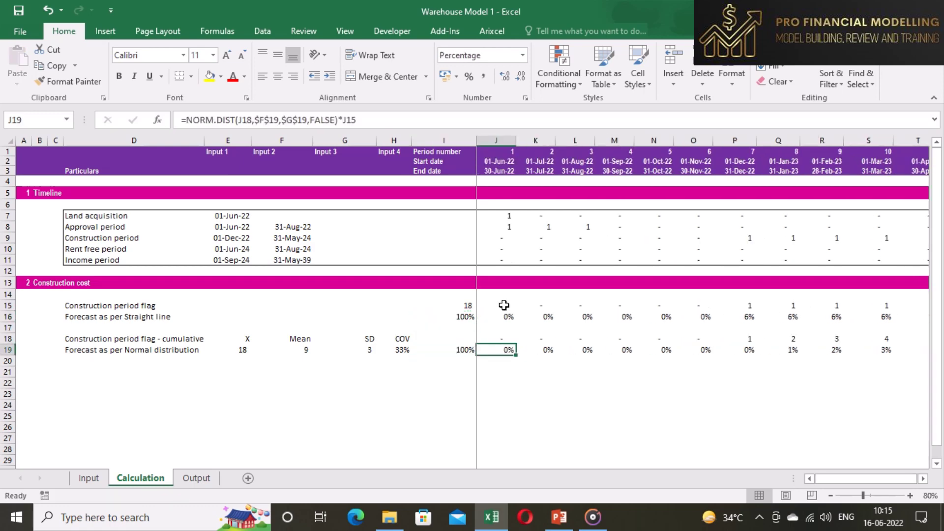
key("Right")
key("Right")
key("Right")
key("Right")
key("Right")
key("Right")
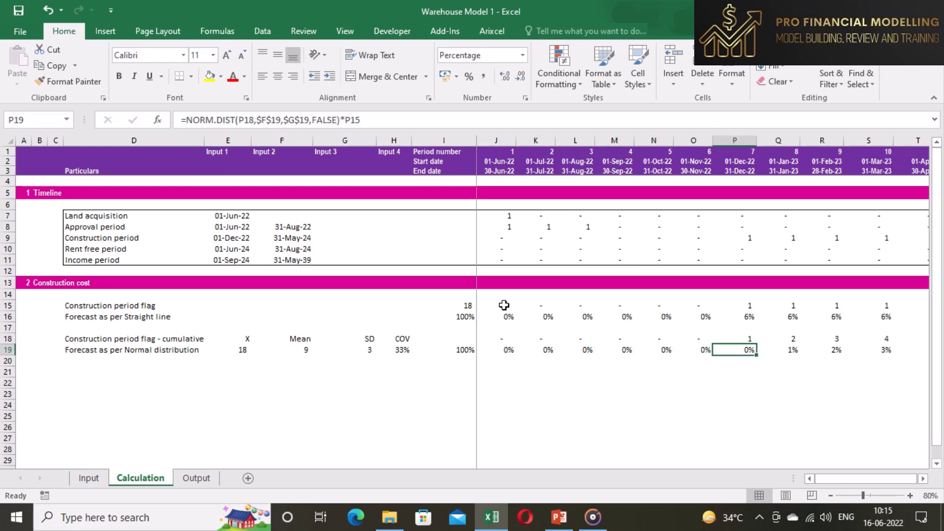
key("shift+Right")
key("shift+Right")
key("shift+Right")
key("shift+Right")
key("shift+Right")
key("shift+Right")
key("shift+Right")
key("shift+Right")
key("shift+Right")
key("shift+Right")
key("shift+Right")
key("shift+Right")
key("shift+Right")
key("shift+Right")
key("shift+Right")
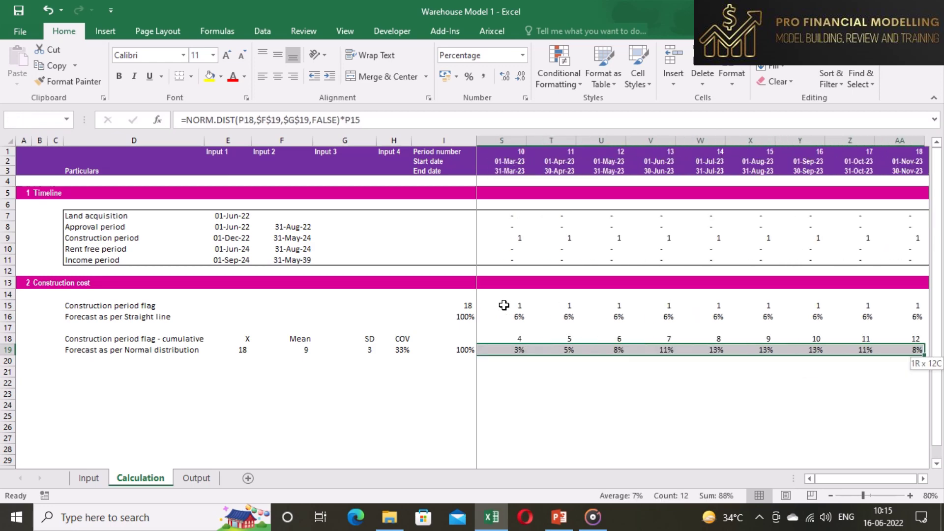
key("shift+Right")
key("shift+Right")
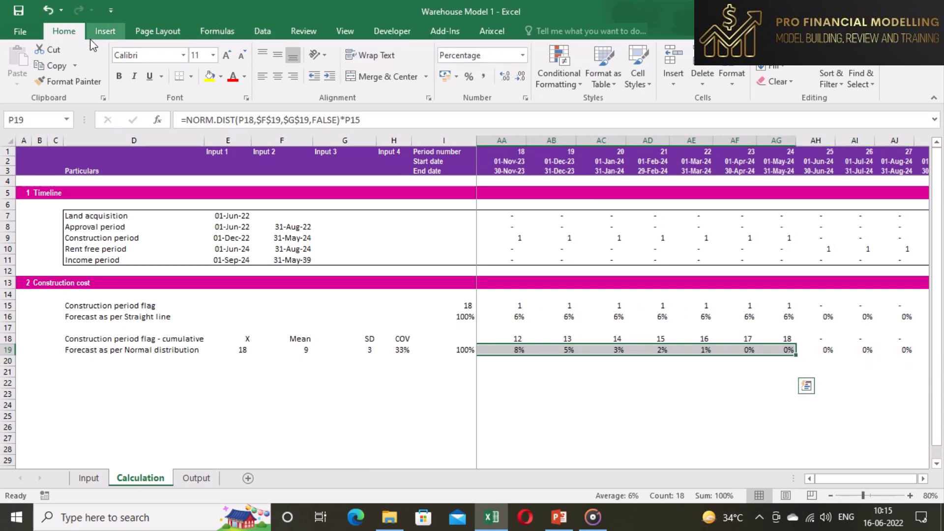
left_click(111, 10)
key("Escape")
left_click(92, 37)
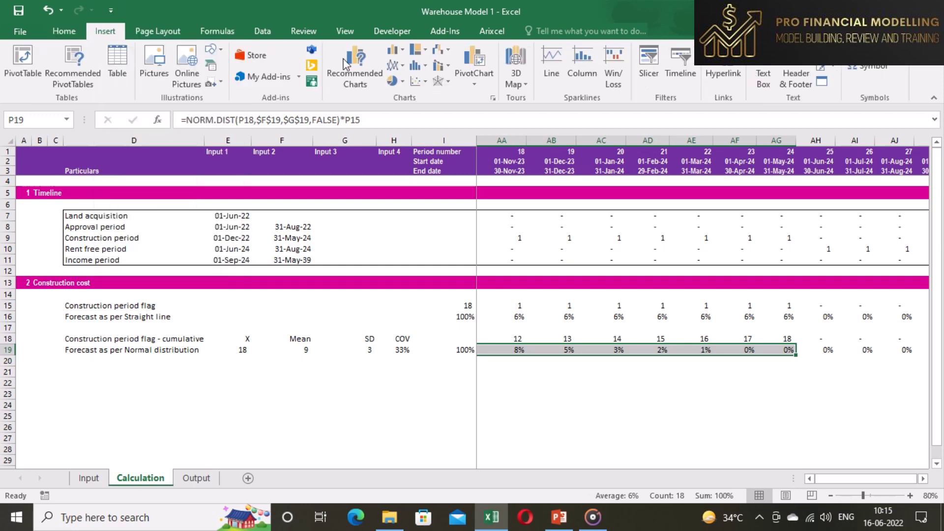
left_click(405, 69)
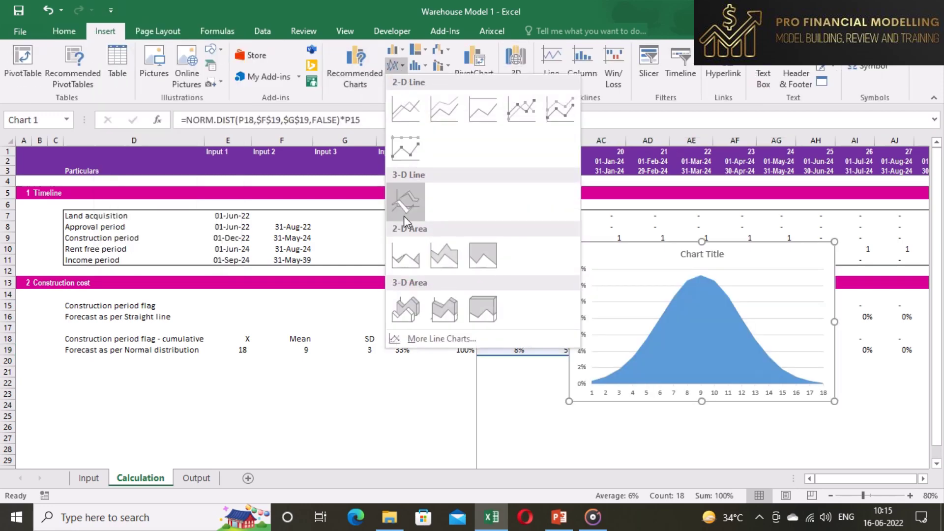
left_click(406, 256)
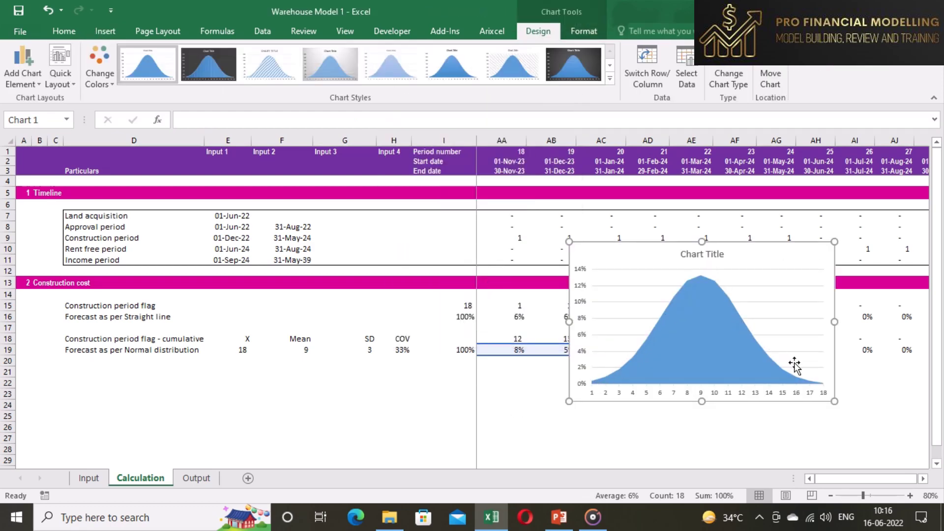
left_click(825, 369)
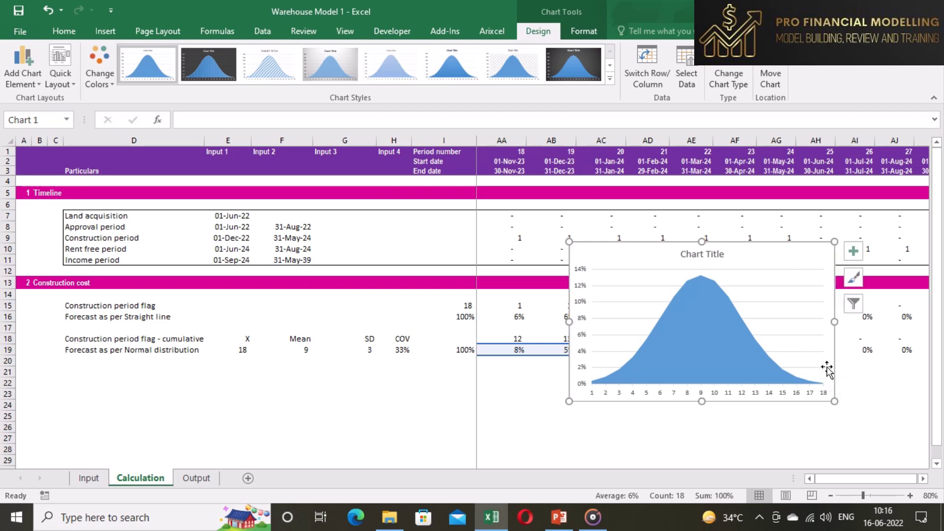
key("Delete")
mouse_move(274, 1)
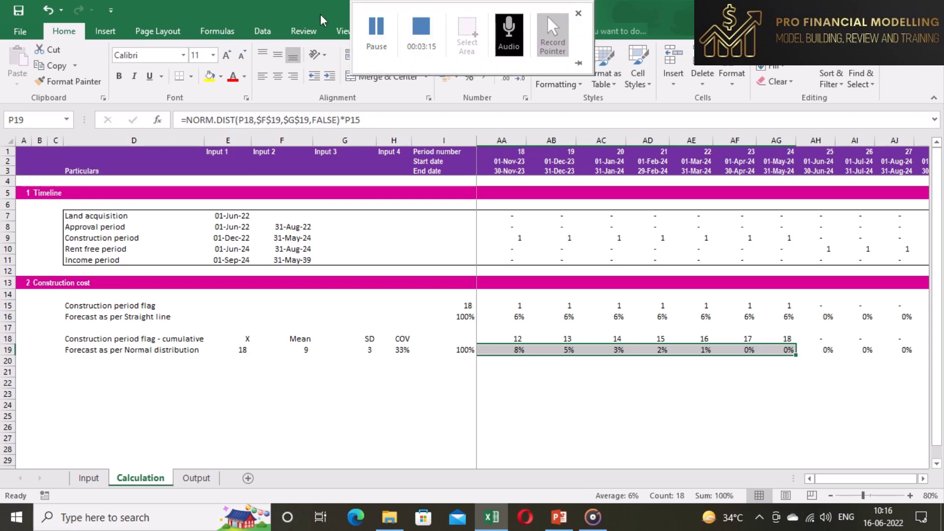
Step: Restyle the Selected forecast label in D21 as normal black text
left_click(431, 39)
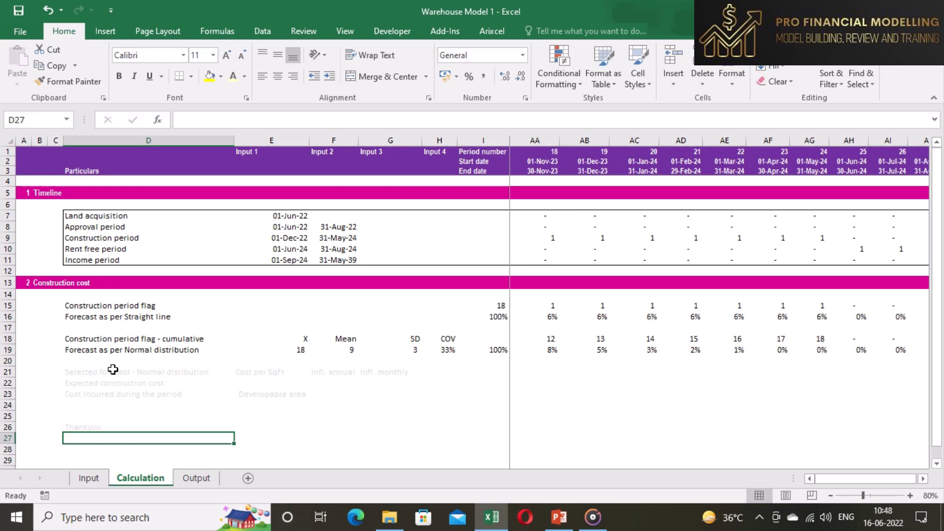
key("ctrl+Up")
key("ctrl+Up")
key("ctrl+Up")
key("ctrl+shift+r")
key("Right")
key("Right")
key("Right")
key("Right")
key("Right")
key("Right")
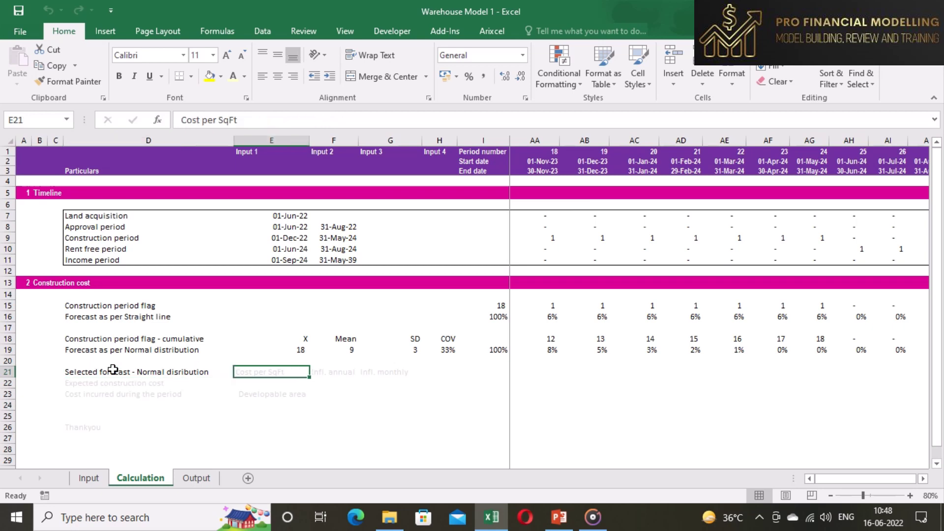
Step: Enter =J19 in J21 and fill it across row 21 through DY21
type("=")
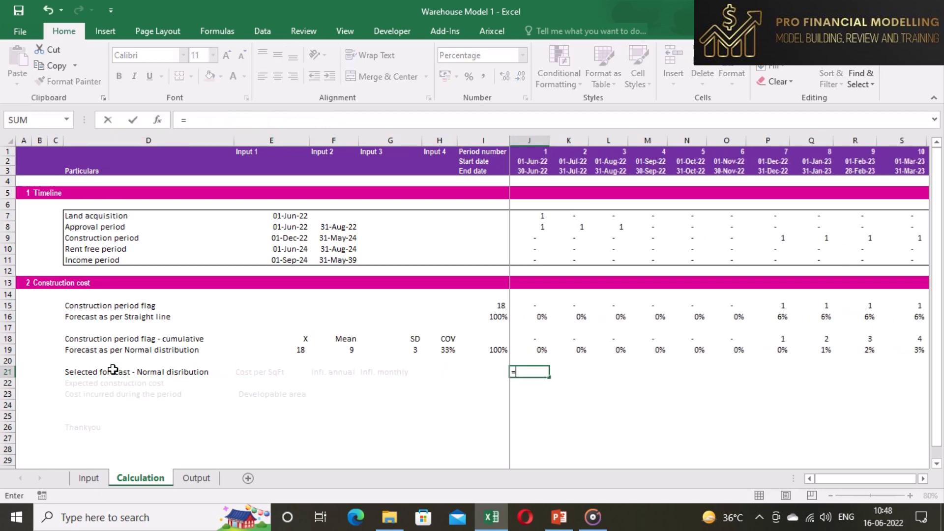
key("Up")
key("Up")
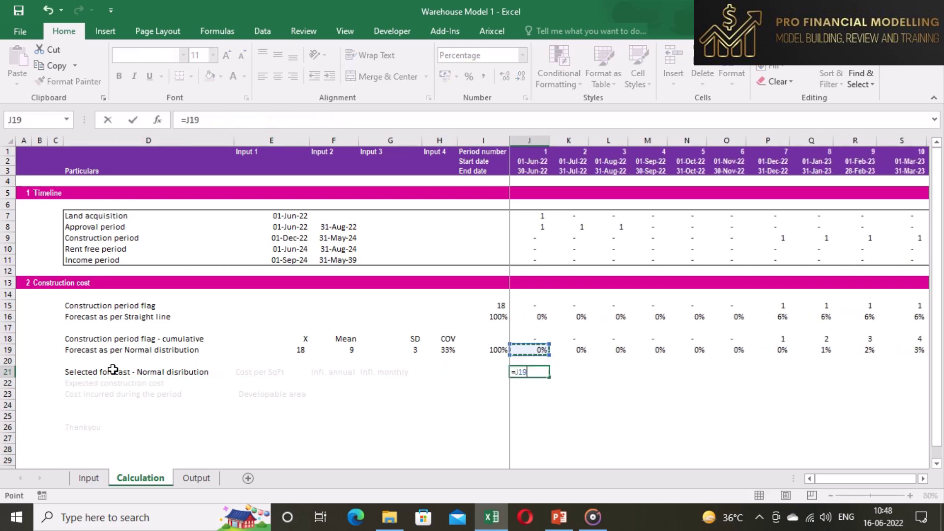
key("ctrl+Return")
key("ctrl+c")
key("ctrl+shift+Right")
key("Return")
key("Left")
Step: Copy I19's SUM total formula into I21 to total row 21 at 100%
key("Up")
key("Up")
key("ctrl+c")
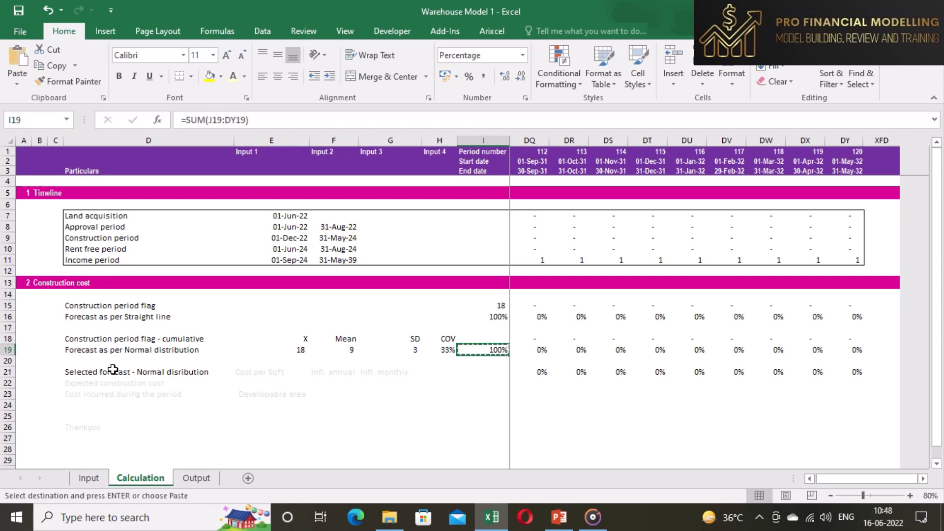
key("Down")
key("Down")
key("Return")
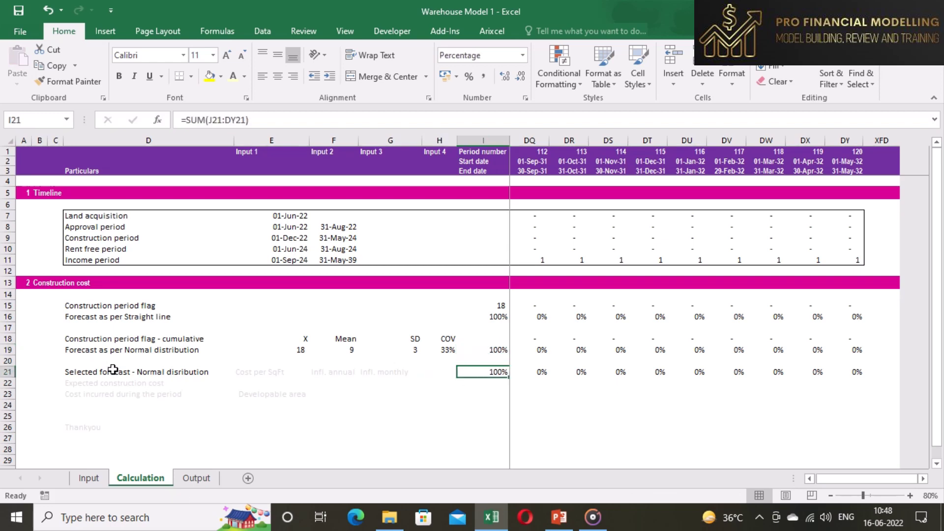
key("Right")
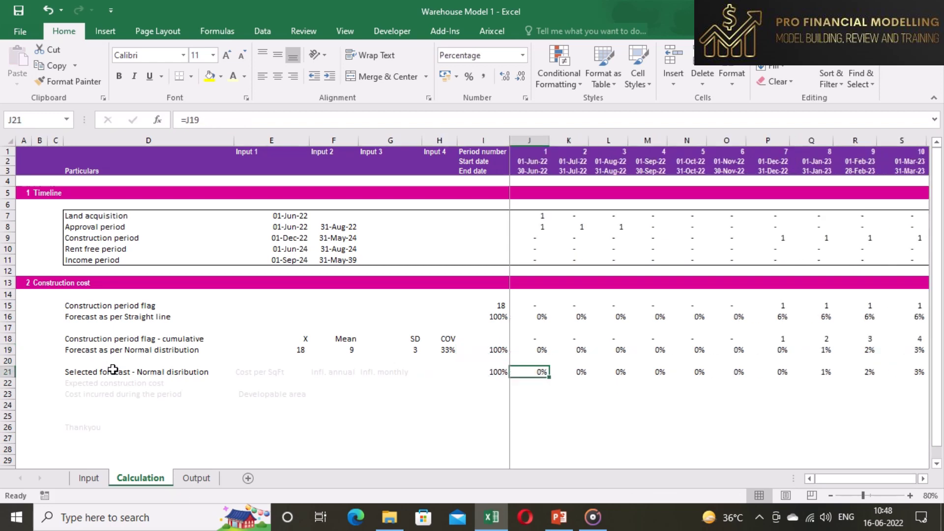
Step: Link E22 to the Input sheet's 2000 construction cost per SqFt
left_click(254, 380)
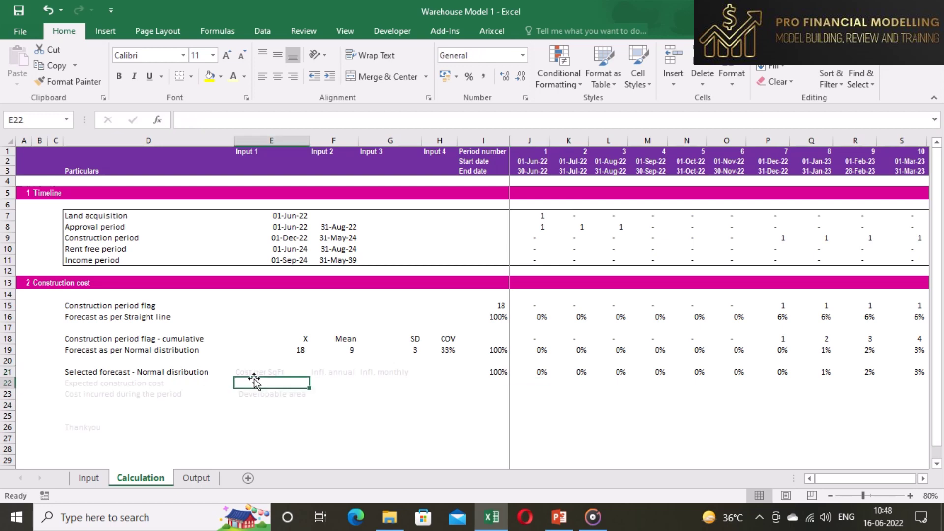
type("=")
left_click(94, 478)
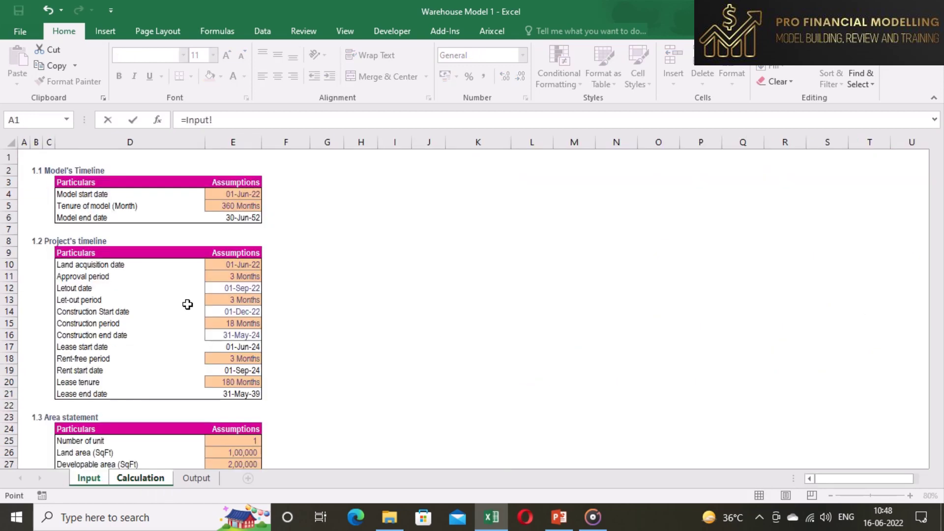
scroll(238, 389, "down", 2)
scroll(237, 396, "down", 7)
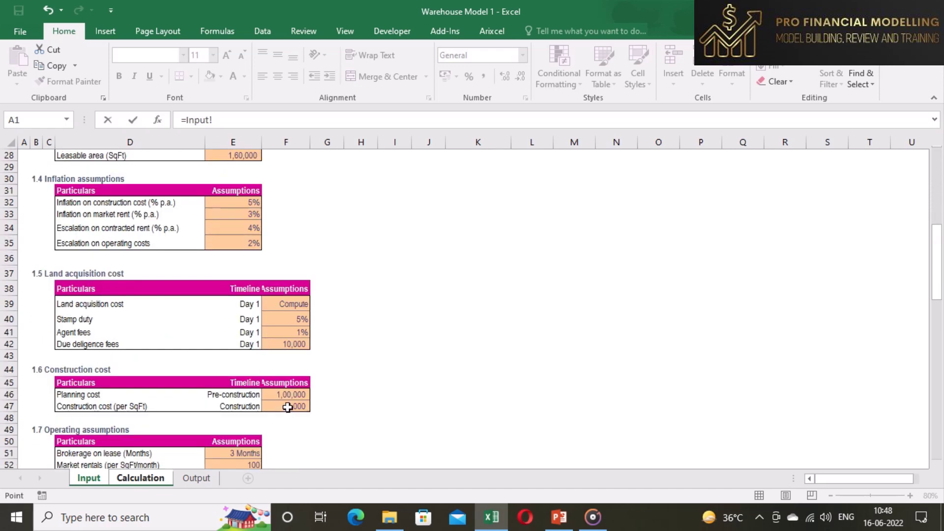
left_click(288, 407)
key("Return")
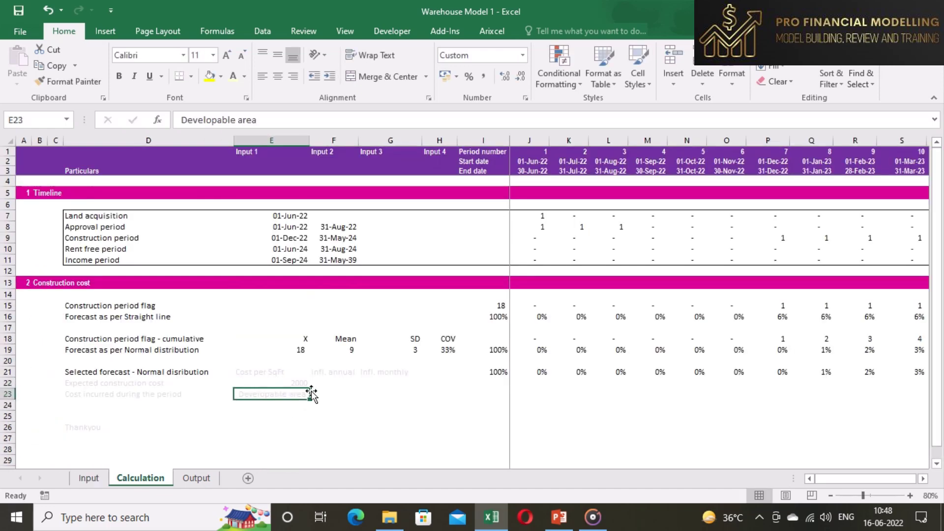
left_click(297, 385)
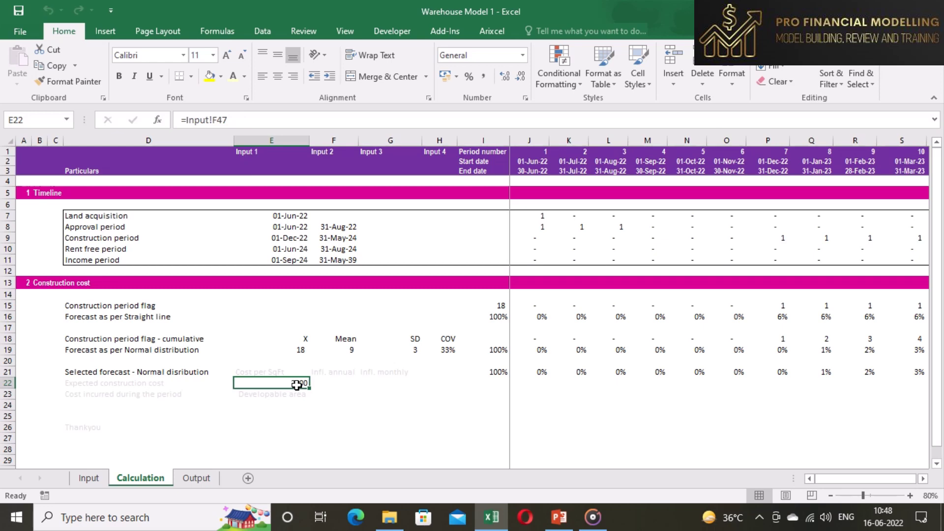
Step: Format E21:G21 as the Cost per SqFt, Infl. annual and Infl. monthly headings
key("Right")
key("shift+Right")
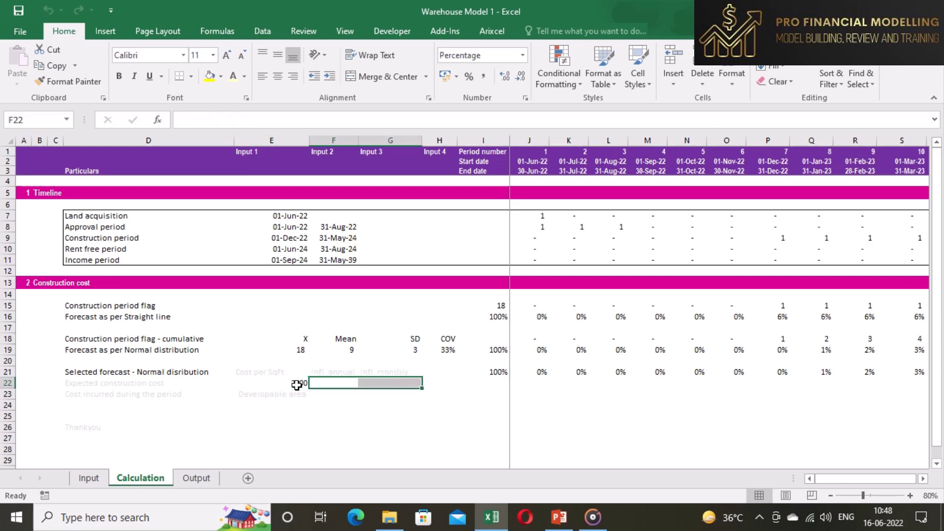
key("Up")
key("Left")
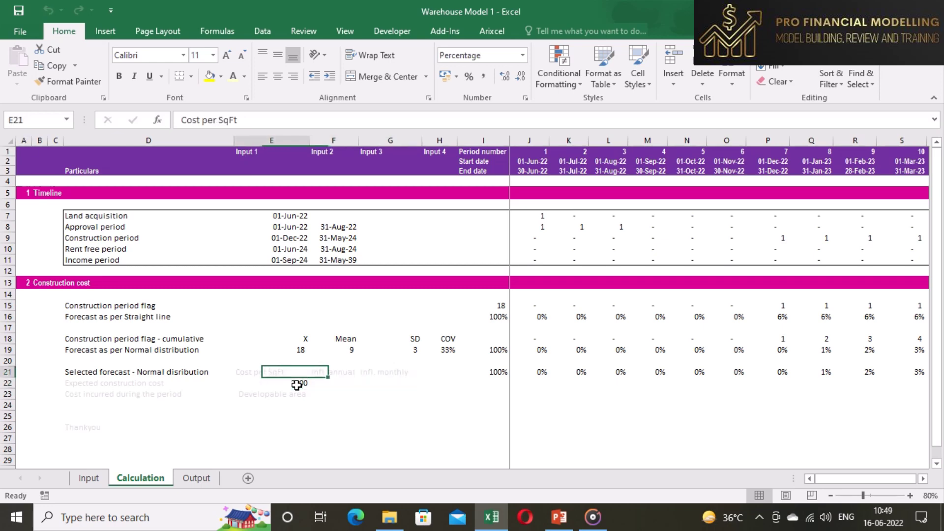
key("shift+Right")
key("shift+Right")
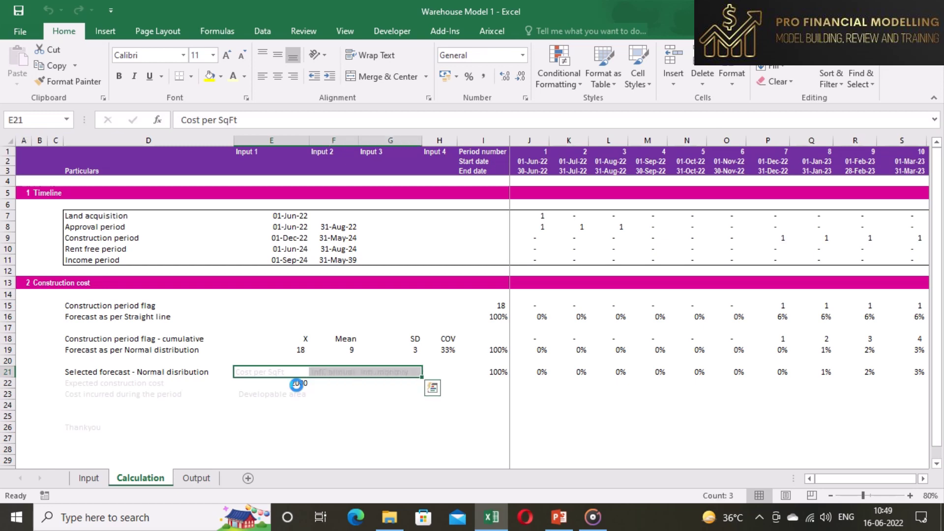
Step: Link F22 to the Input sheet's 5% construction cost inflation in E32
key("Down")
key("Right")
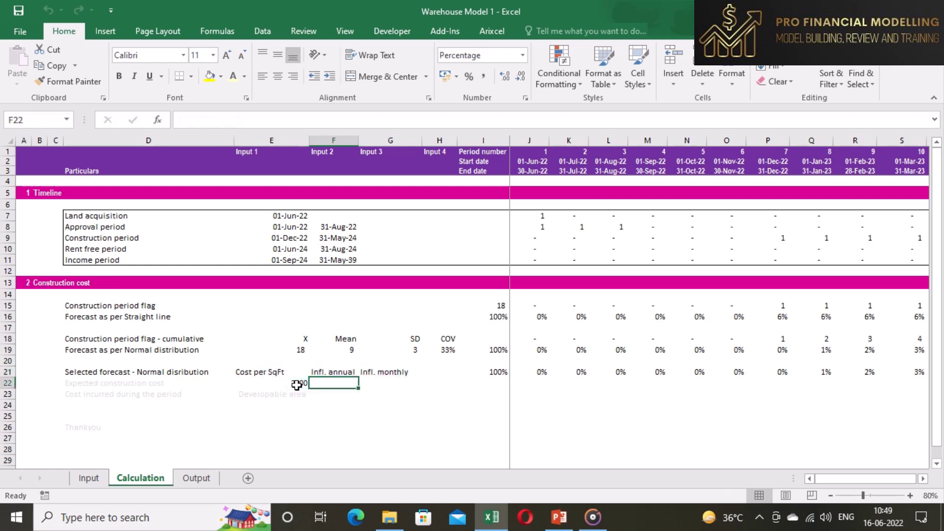
type("=")
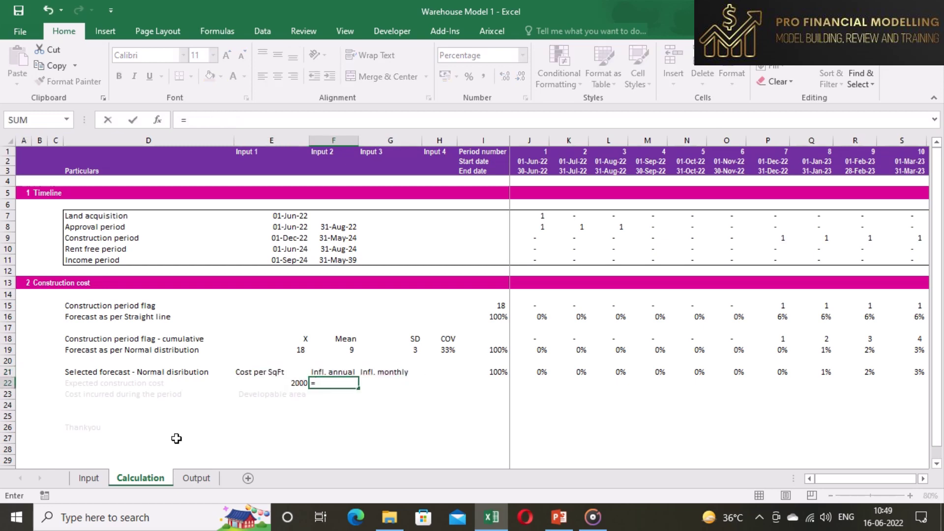
left_click(85, 478)
scroll(106, 439, "down", 2)
scroll(106, 439, "down", 3)
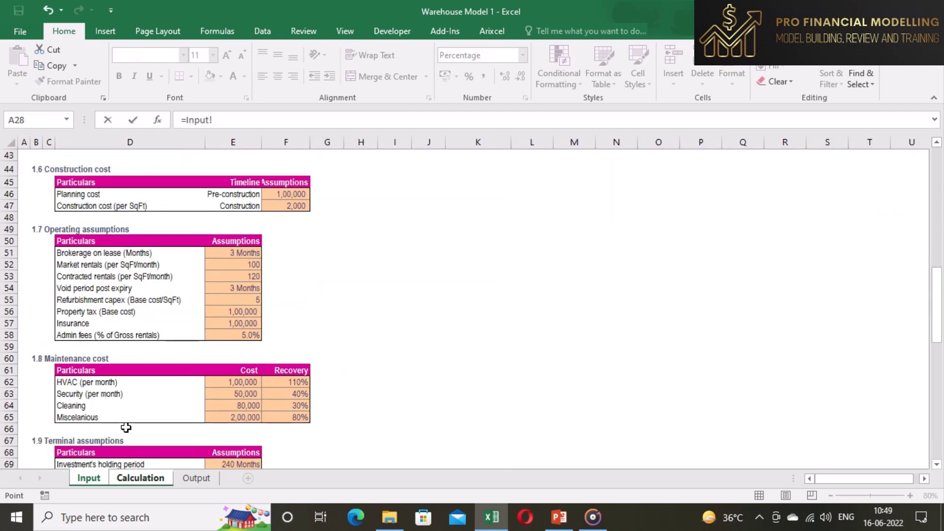
scroll(270, 327, "up", 6)
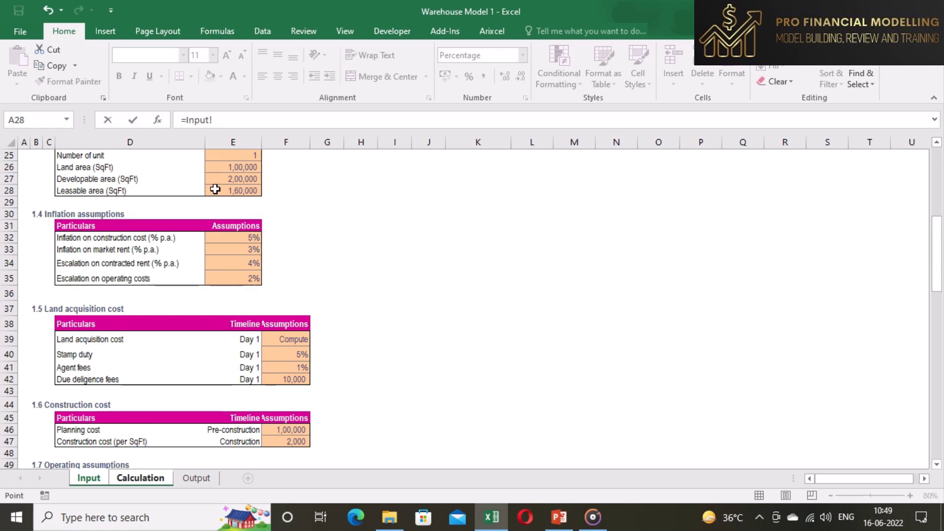
left_click(250, 236)
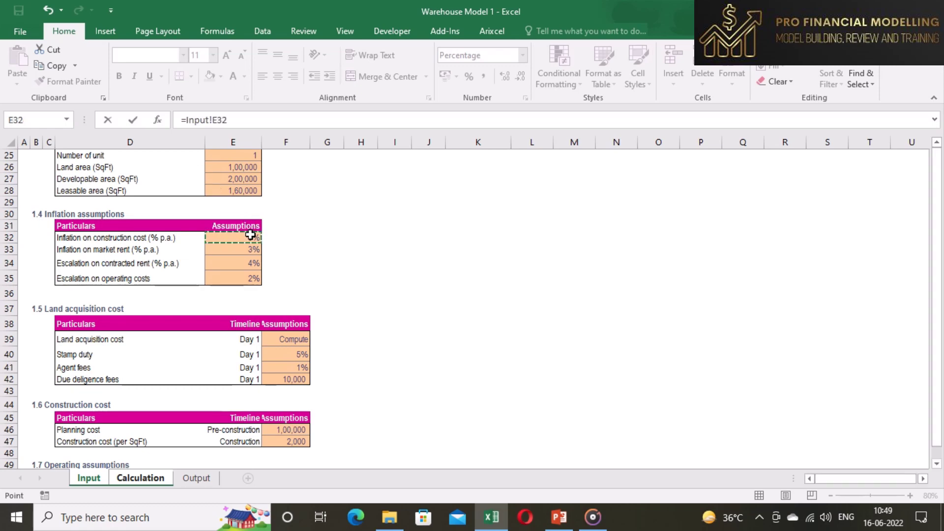
key("Return")
Step: Enter =(1+F22)^(1/12)-1 in G22, giving 0.41% monthly inflation
key("Up")
key("Right")
type("=")
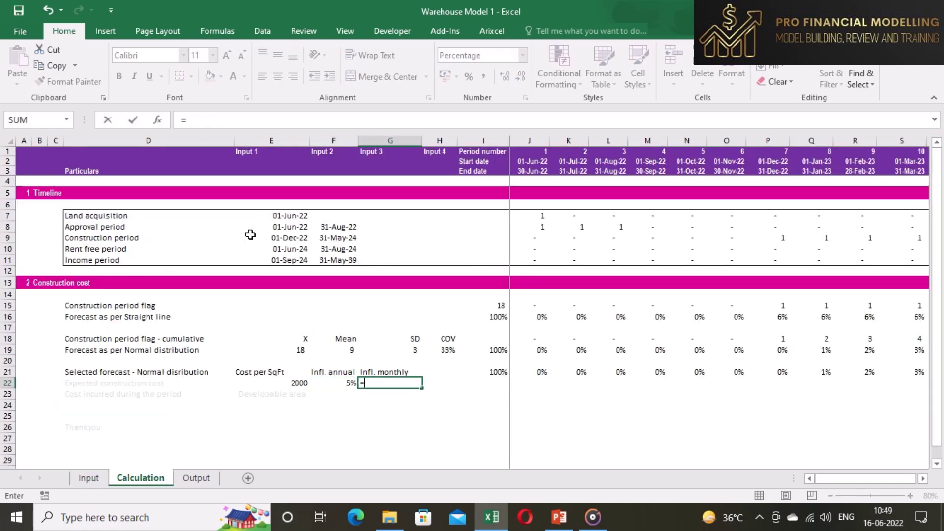
type("1+")
left_click(334, 383)
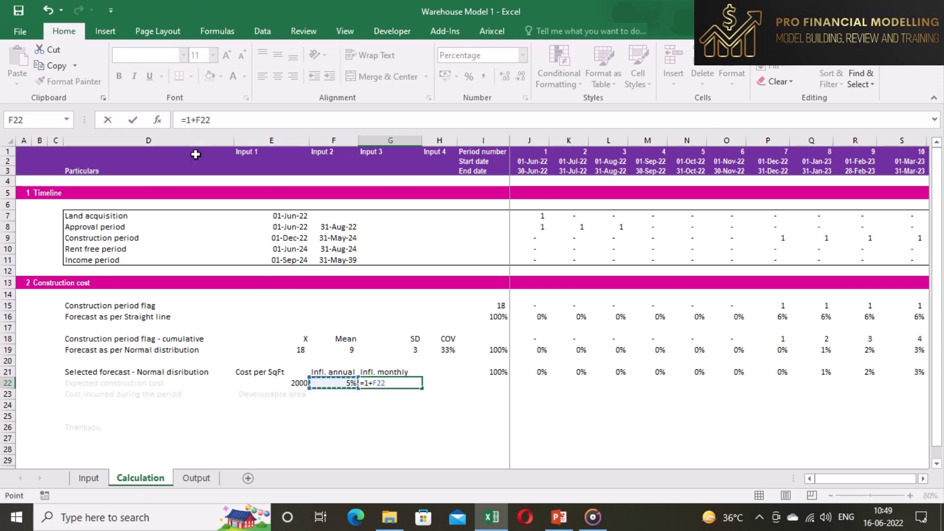
left_click(186, 120)
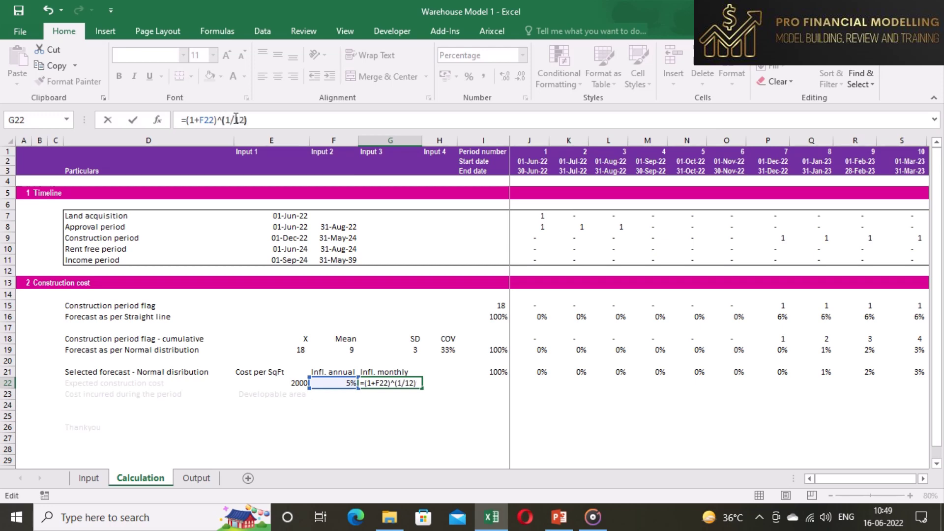
type("1")
key("Return")
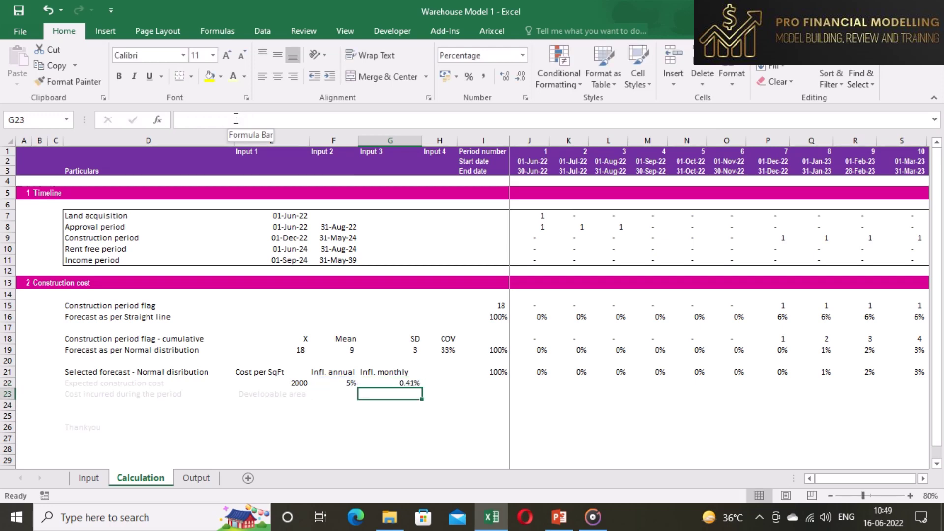
Step: Set J22 to =E22 so the first month starts at 2,000
left_click(533, 383)
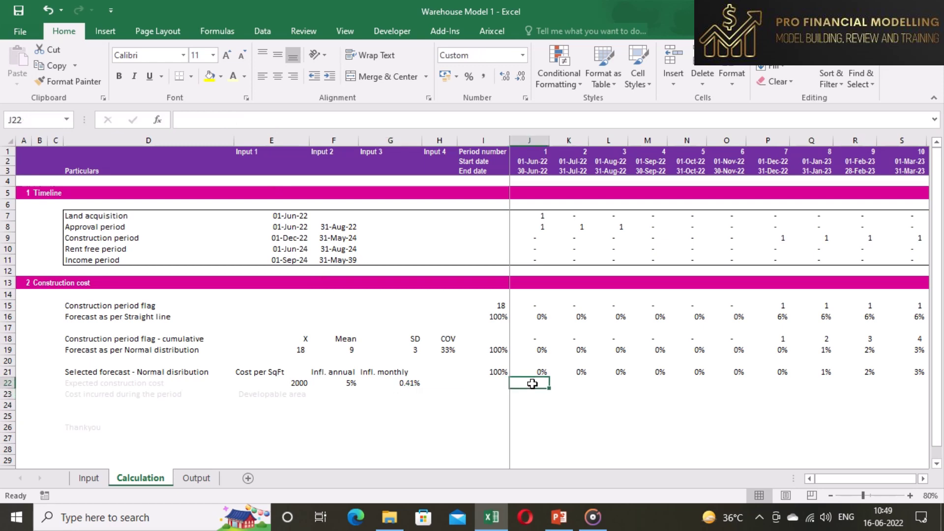
type("=")
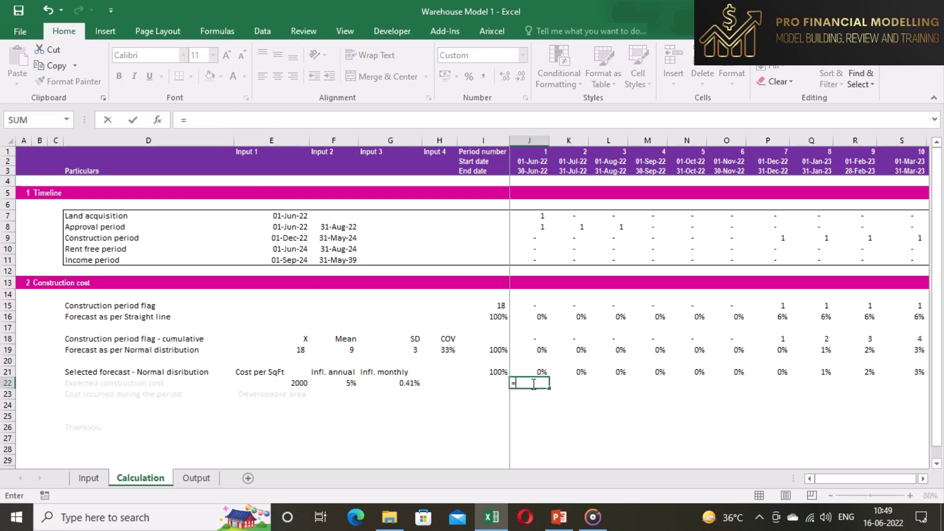
left_click(291, 383)
key("Tab")
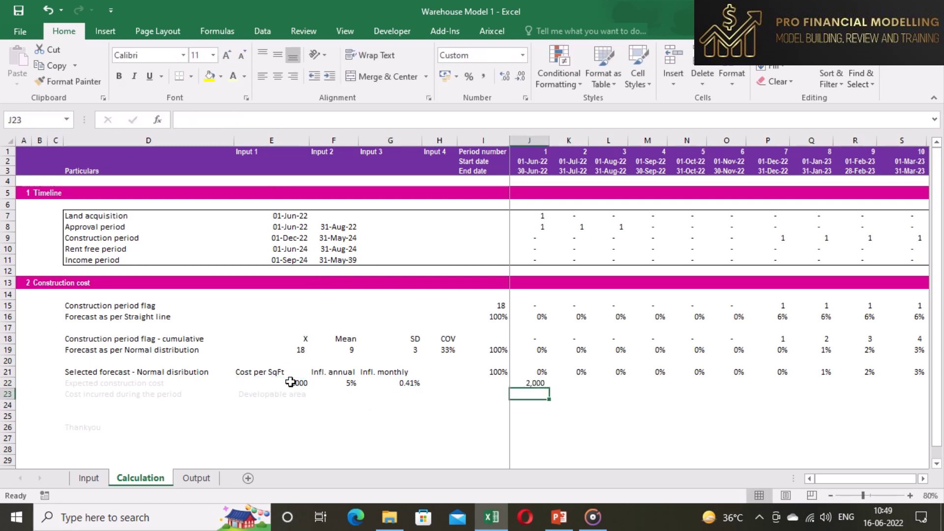
Step: Enter =J22*(1+$G$22) in K22 to escalate cost by the monthly inflation rate
type("=")
key("Left")
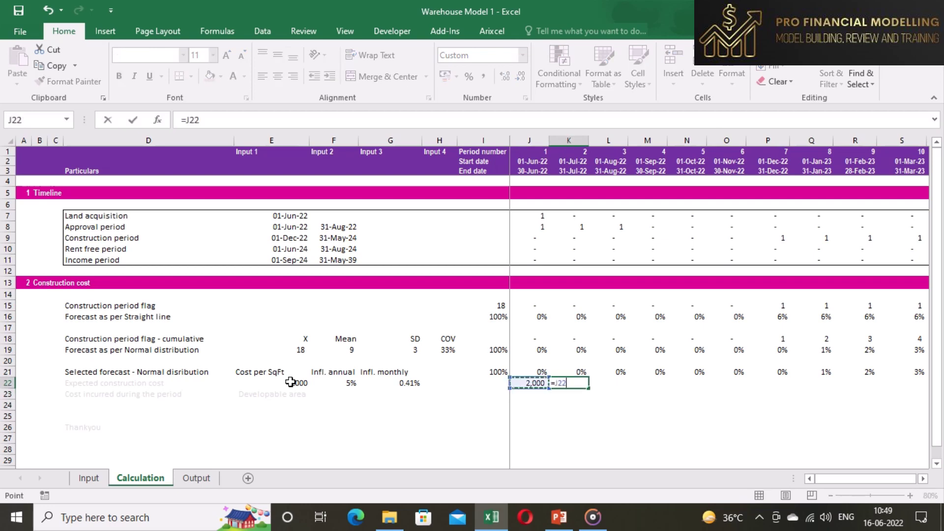
type("*")
left_click(390, 384)
key("F4")
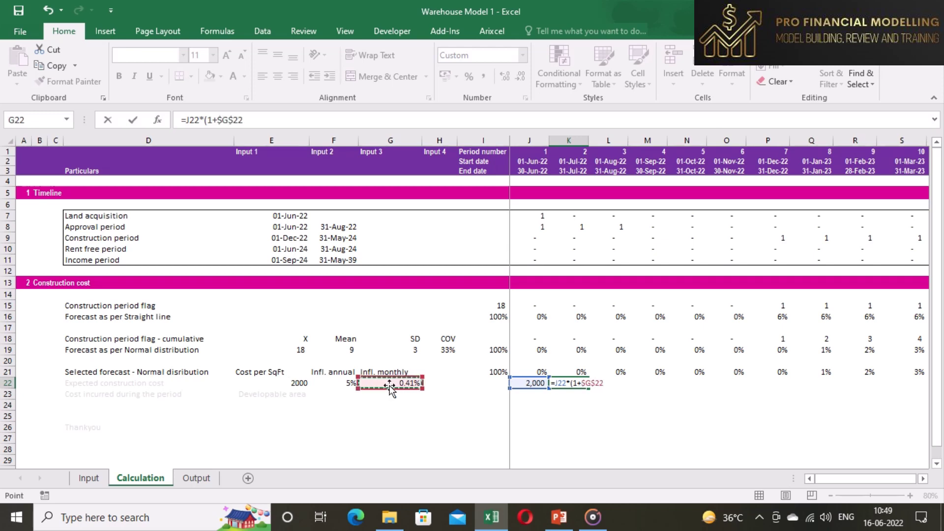
type(")")
key("ctrl+Return")
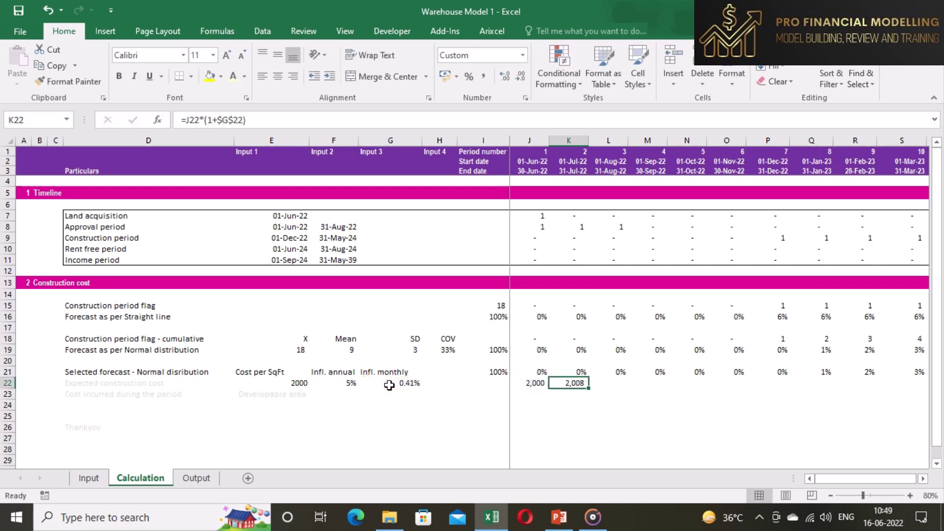
Step: Copy the K22 escalation formula across row 22 through DY22
key("ctrl+c")
key("ctrl+shift+Right")
key("shift+Left")
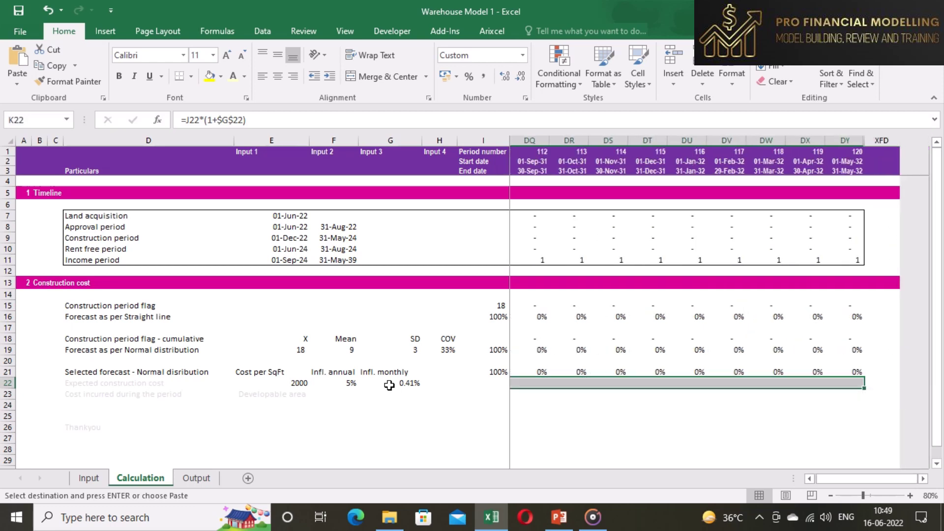
key("Return")
key("ctrl+Left")
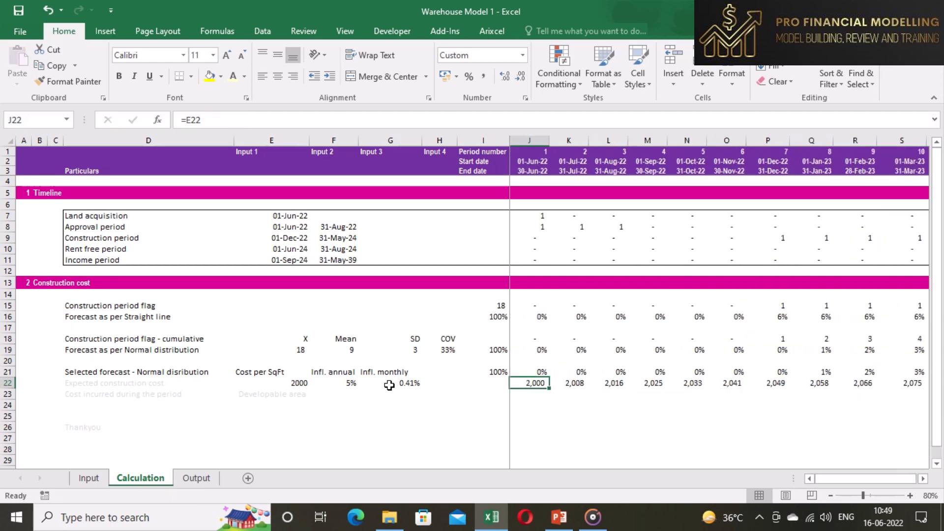
key("Left")
key("Left")
key("Left")
key("Left")
key("Left")
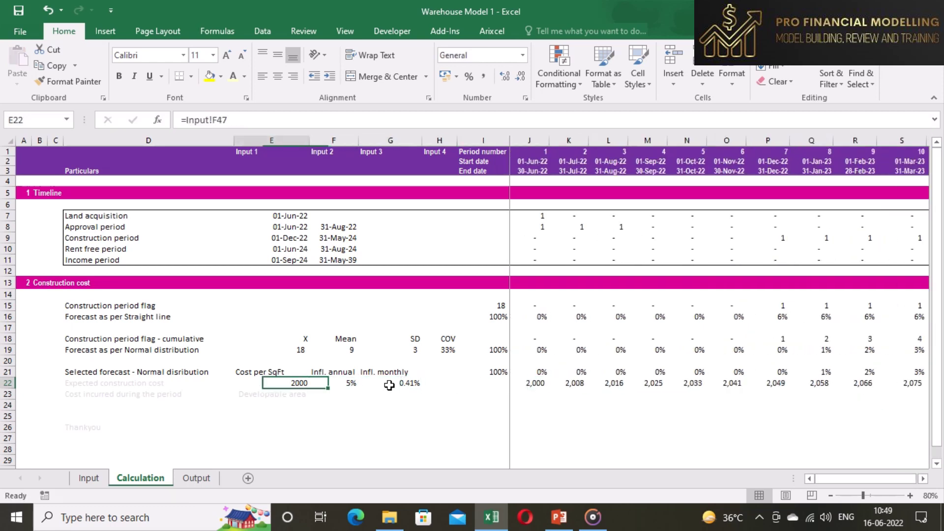
Step: Restyle the Developable area label in E23 as dark text
key("Down")
key("Down")
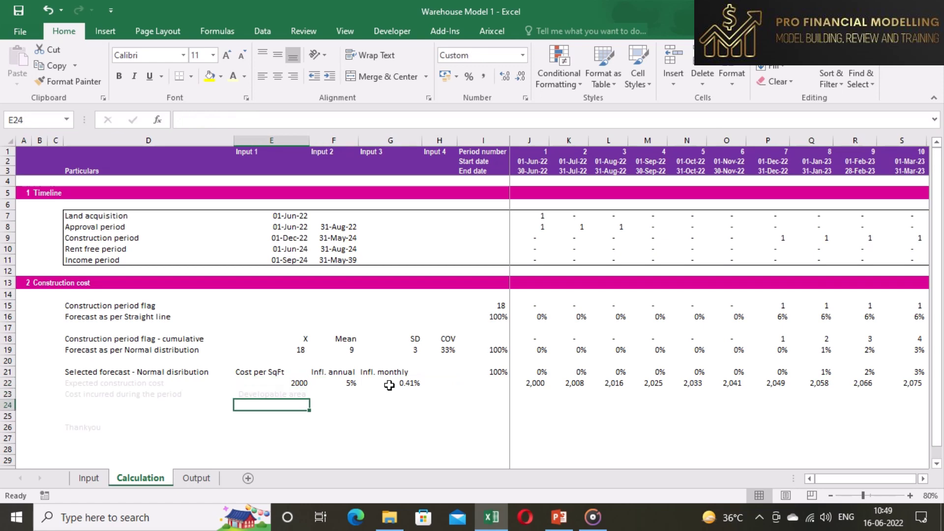
key("Up")
key("Right")
key("Left")
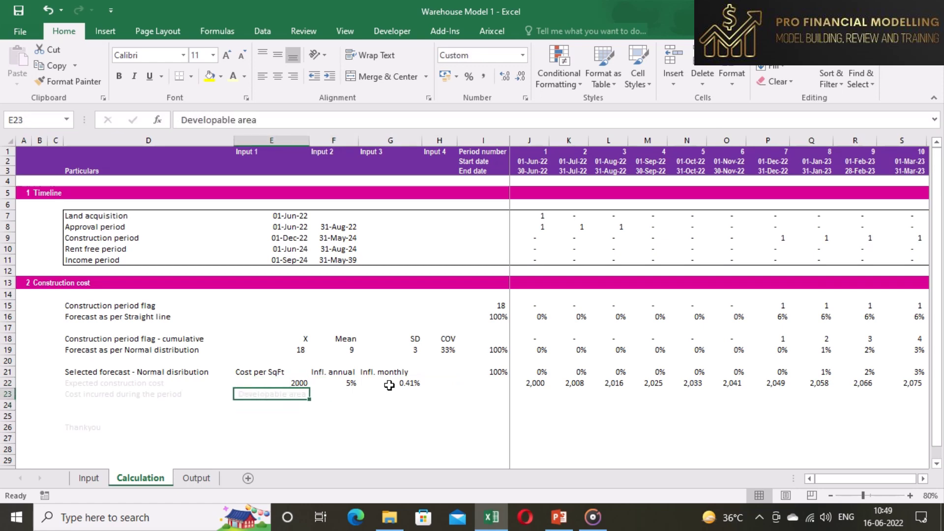
Step: Link F23 to the Input sheet's 200000 developable area in E27
key("Right")
type("=")
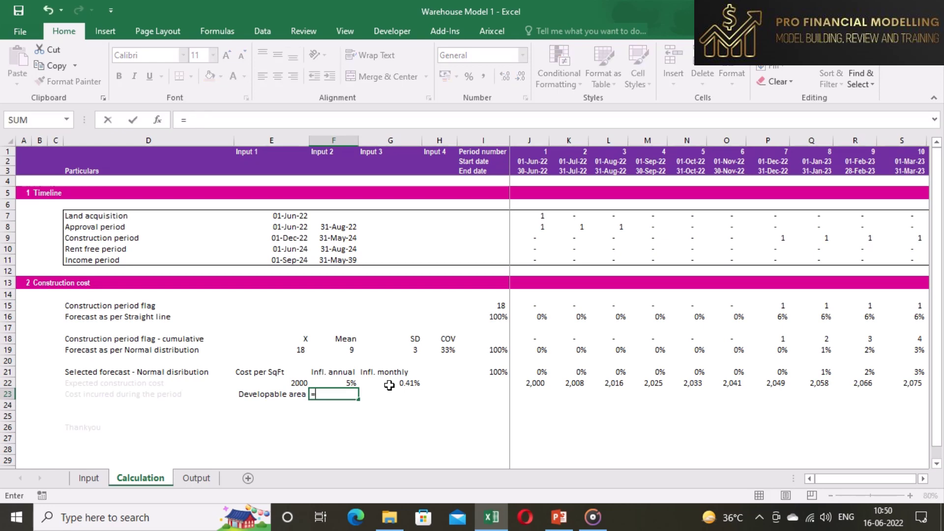
left_click(87, 478)
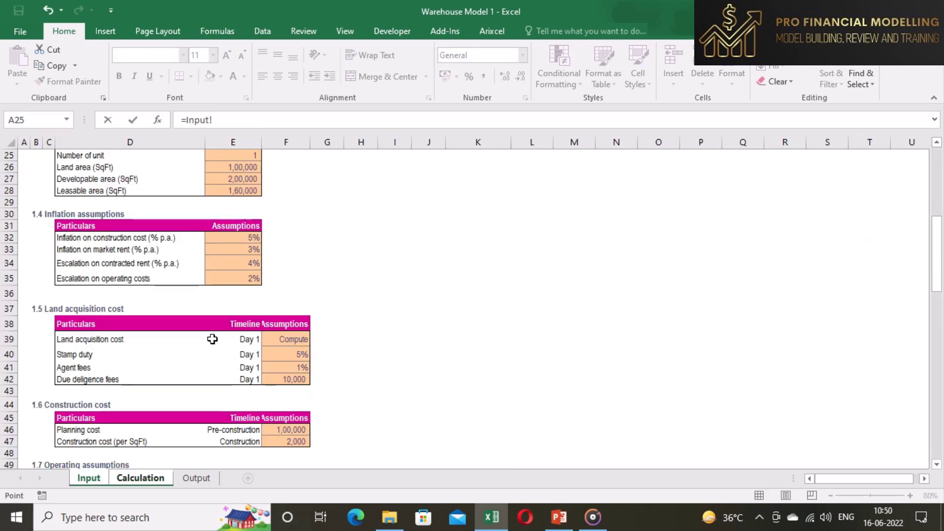
scroll(212, 339, "up", 7)
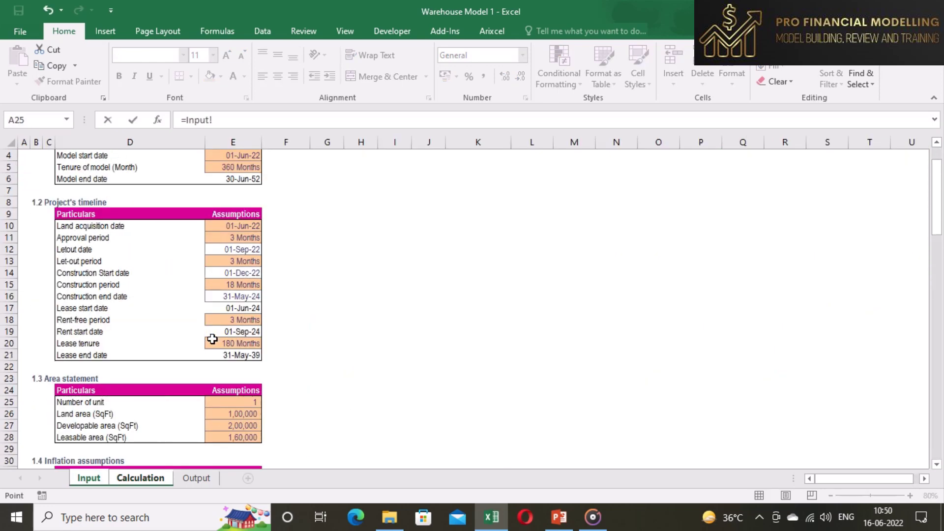
left_click(229, 424)
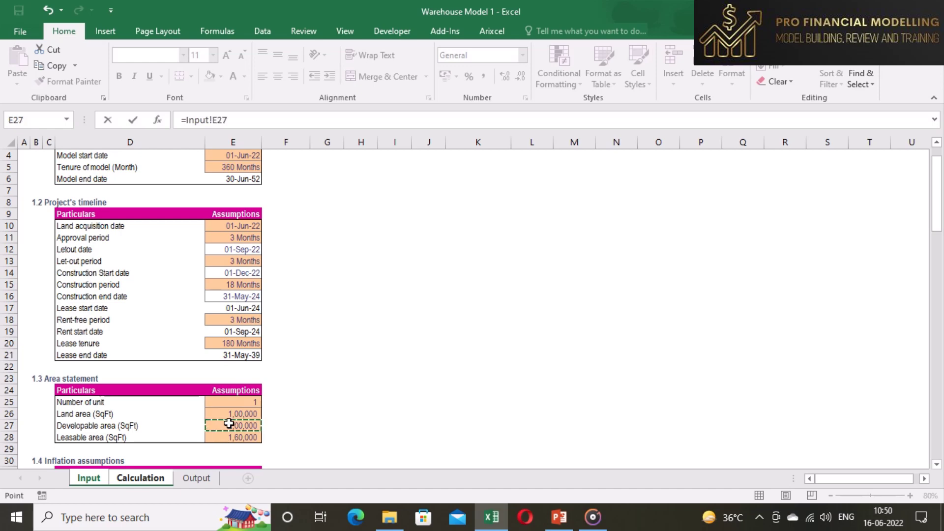
key("Return")
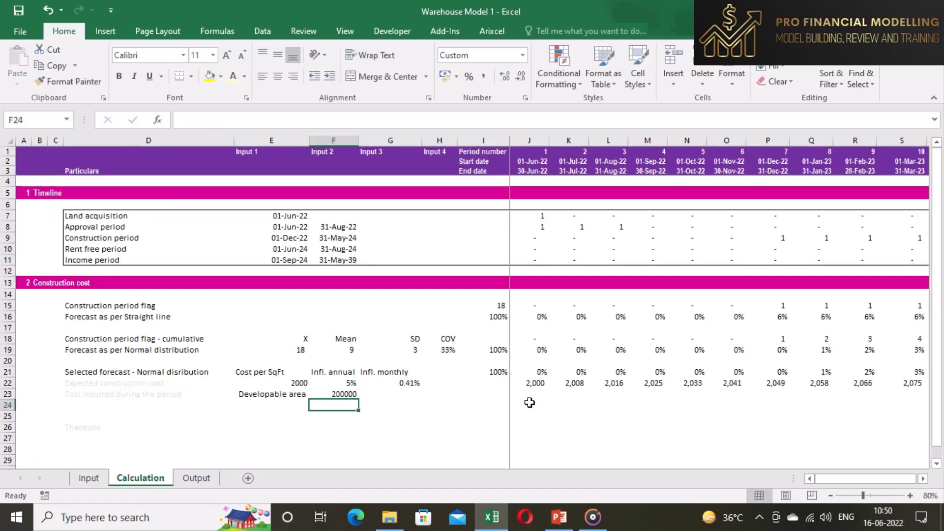